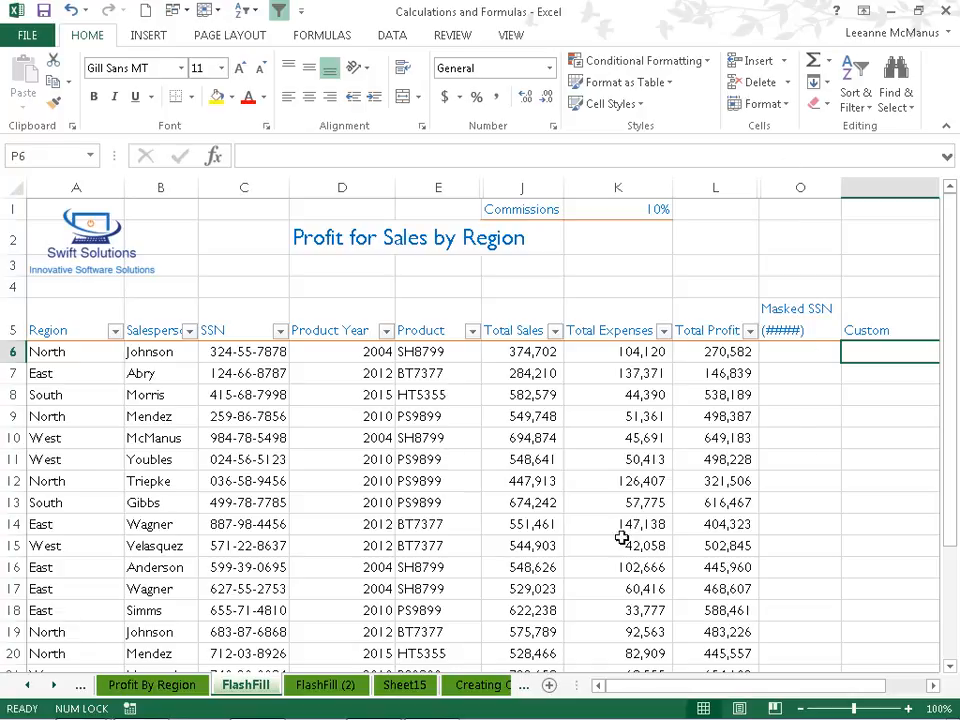
- Hide the Total Expenses and Total Profit columns, K and L
click(615, 183)
drag(615, 183, 686, 255)
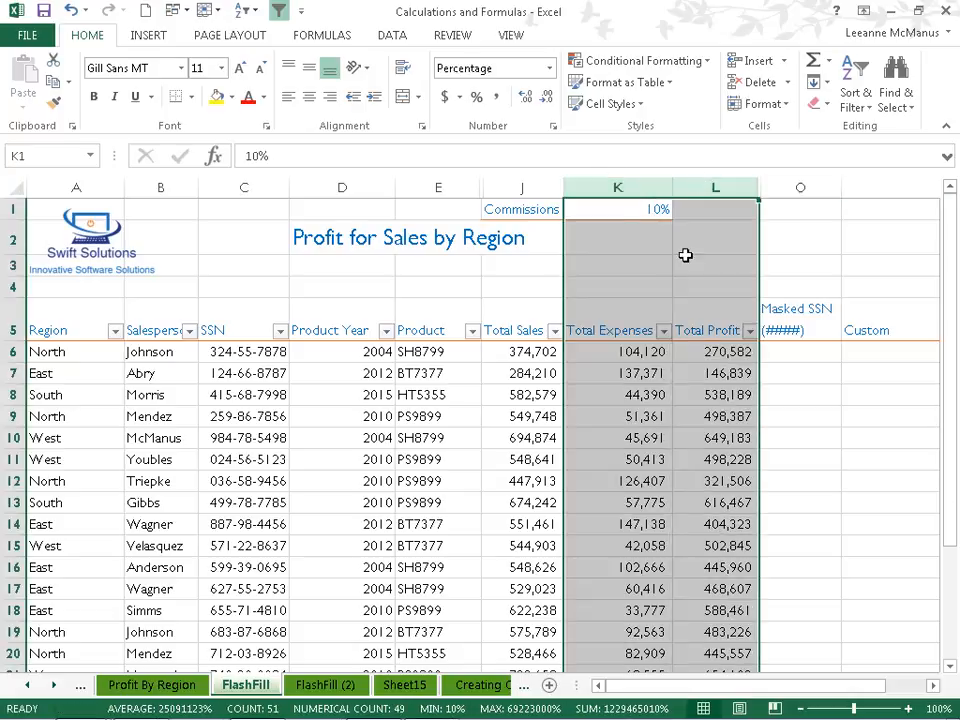
right_click(654, 405)
click(693, 656)
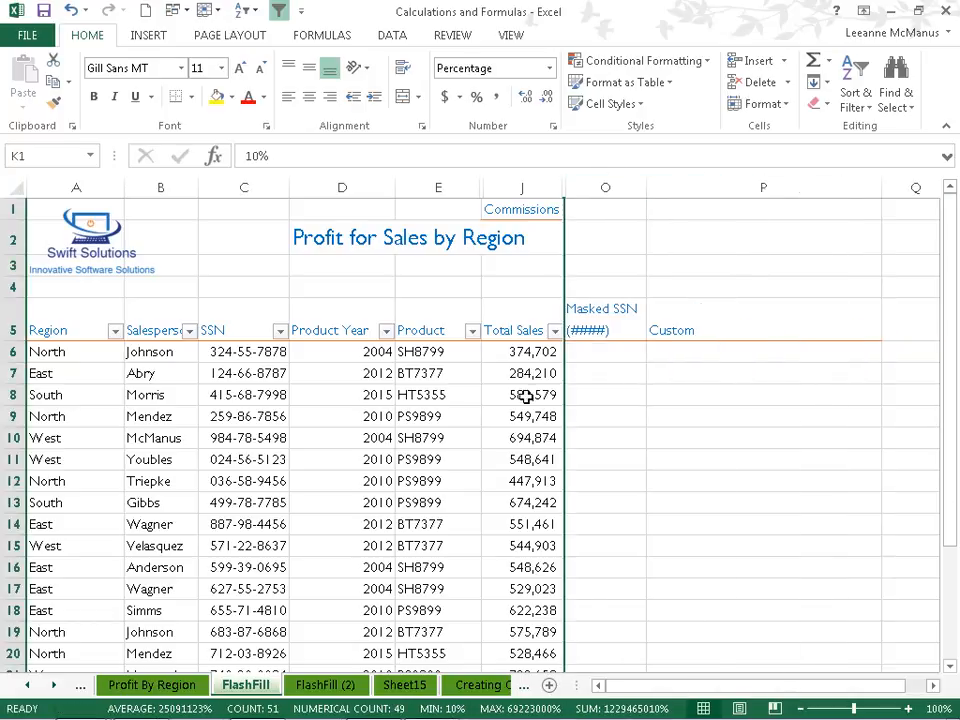
click(478, 396)
click(622, 352)
click(722, 355)
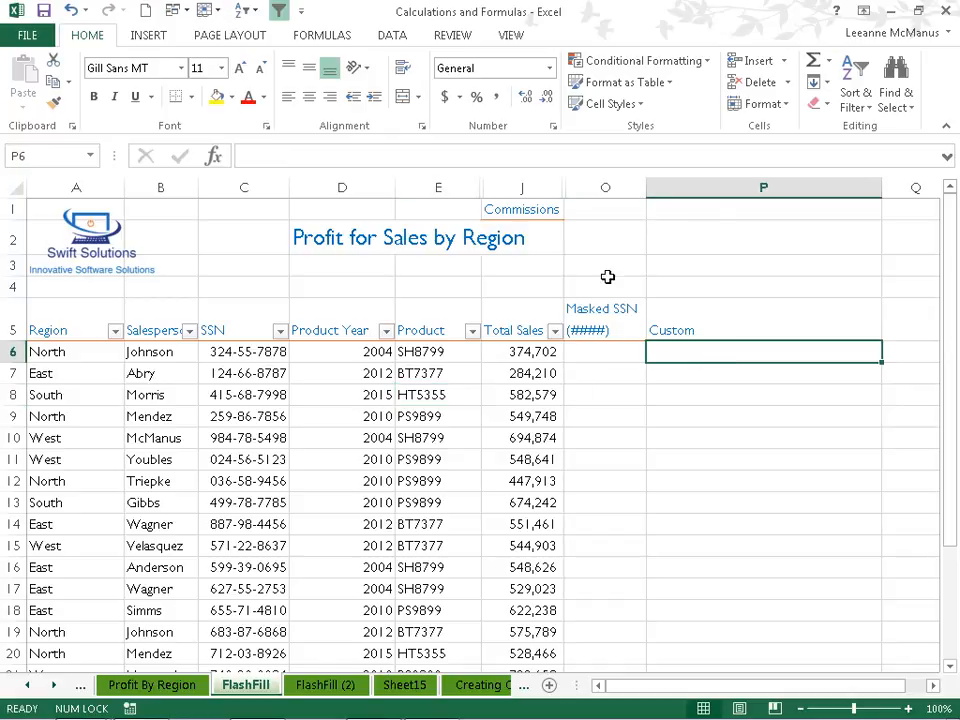
- Enter the first salesperson's SSN from C6 into O6, with its last four digits masked as ####
click(587, 356)
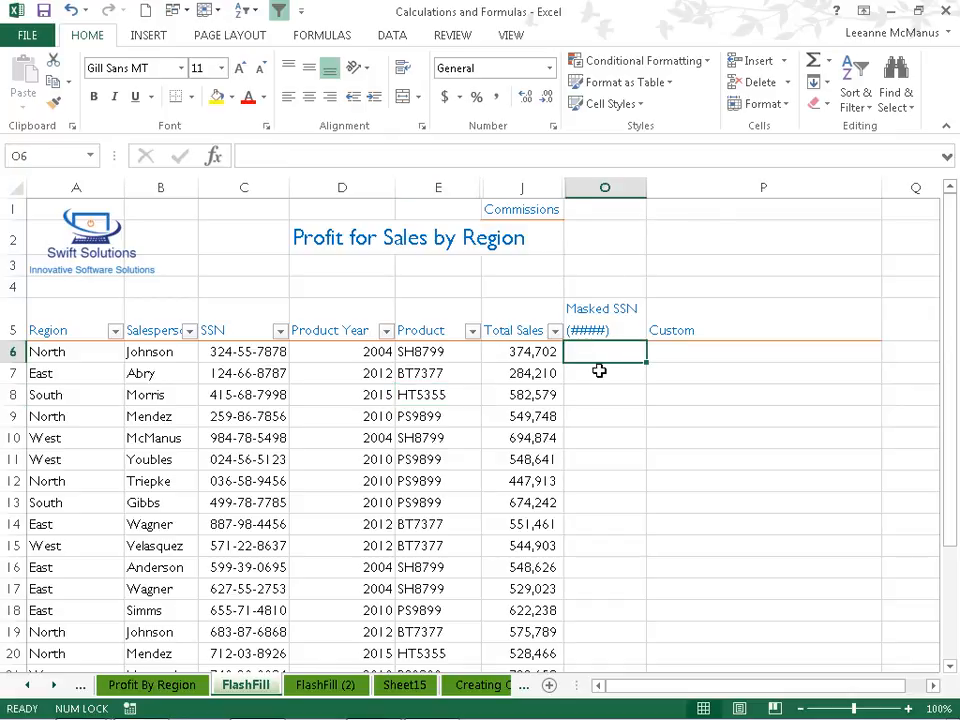
click(240, 354)
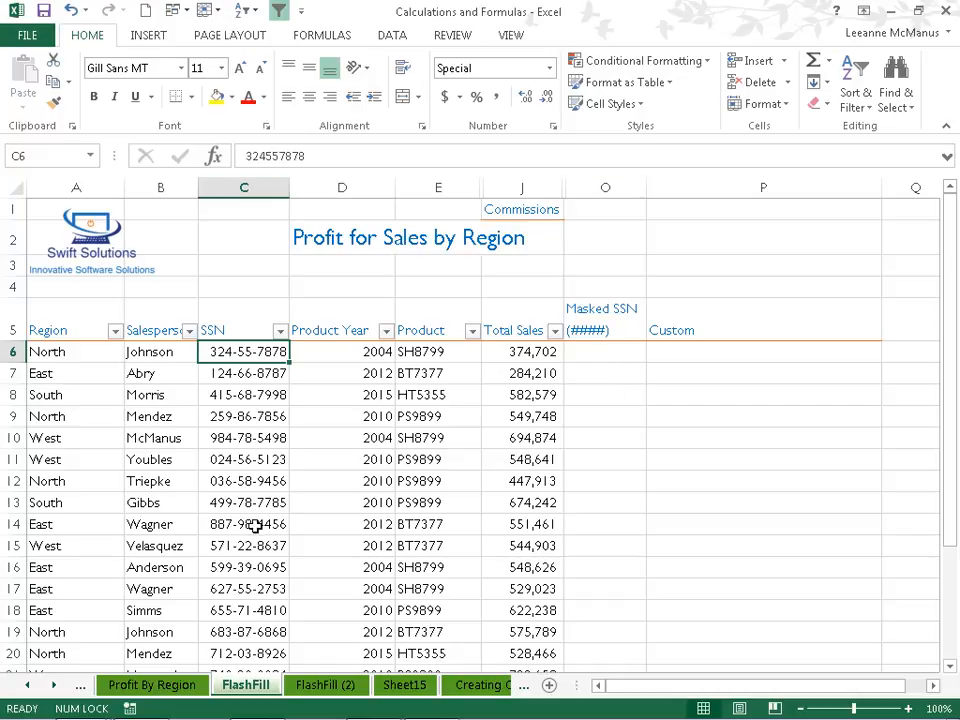
click(594, 351)
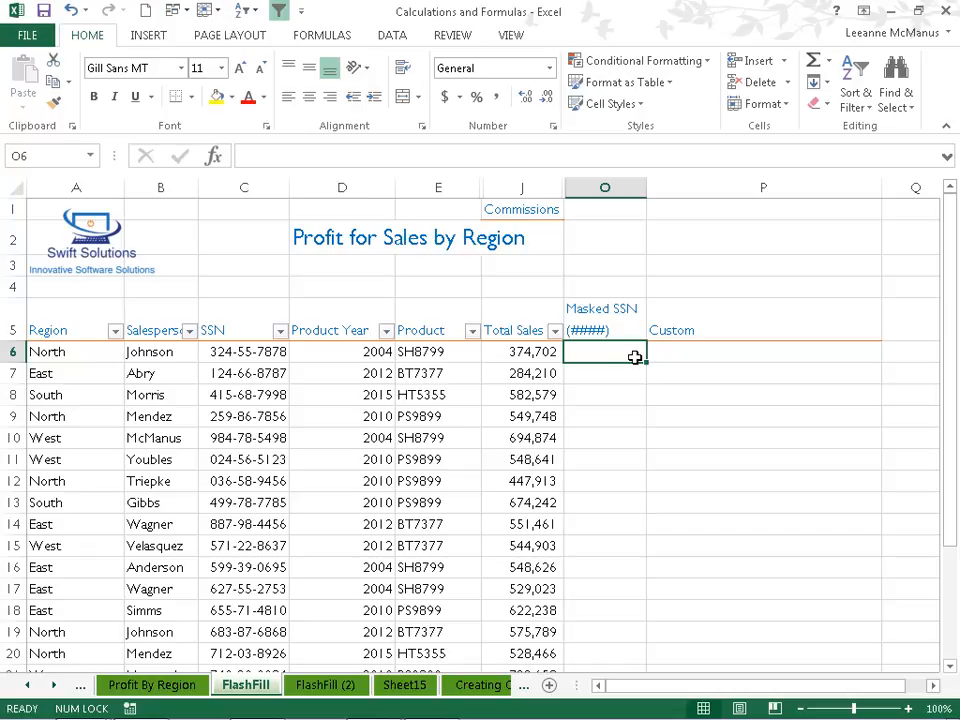
text(3)
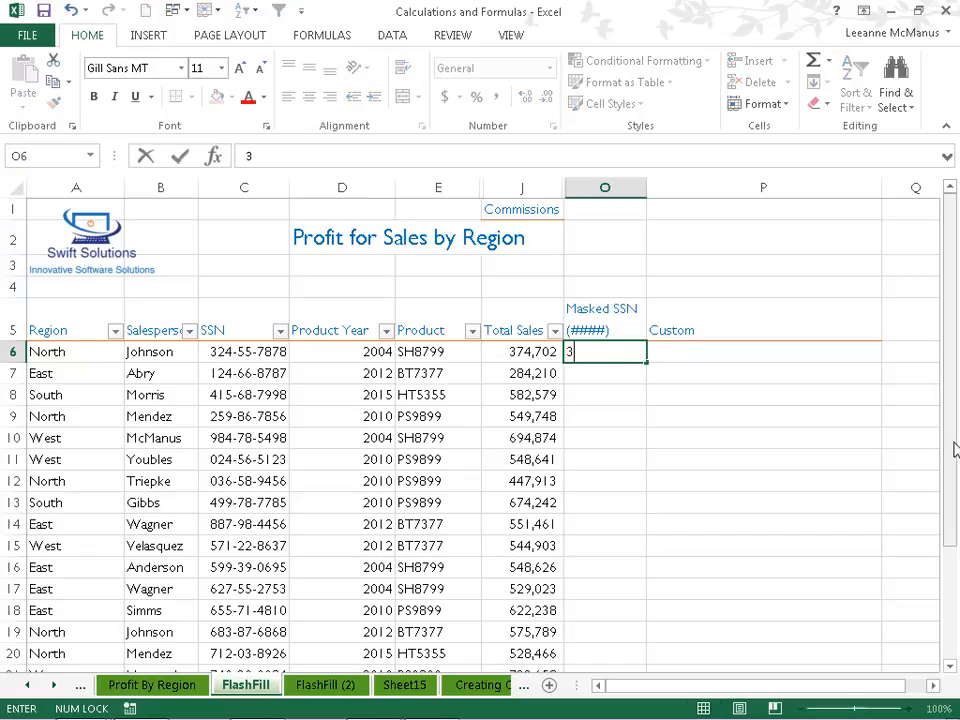
text(24-55-)
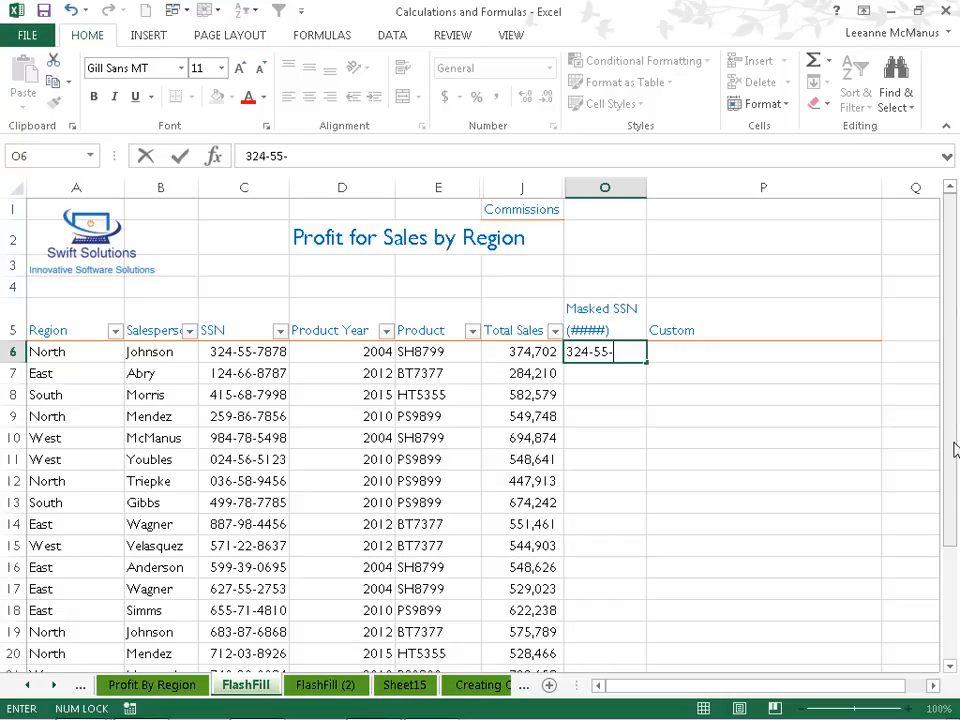
text(####)
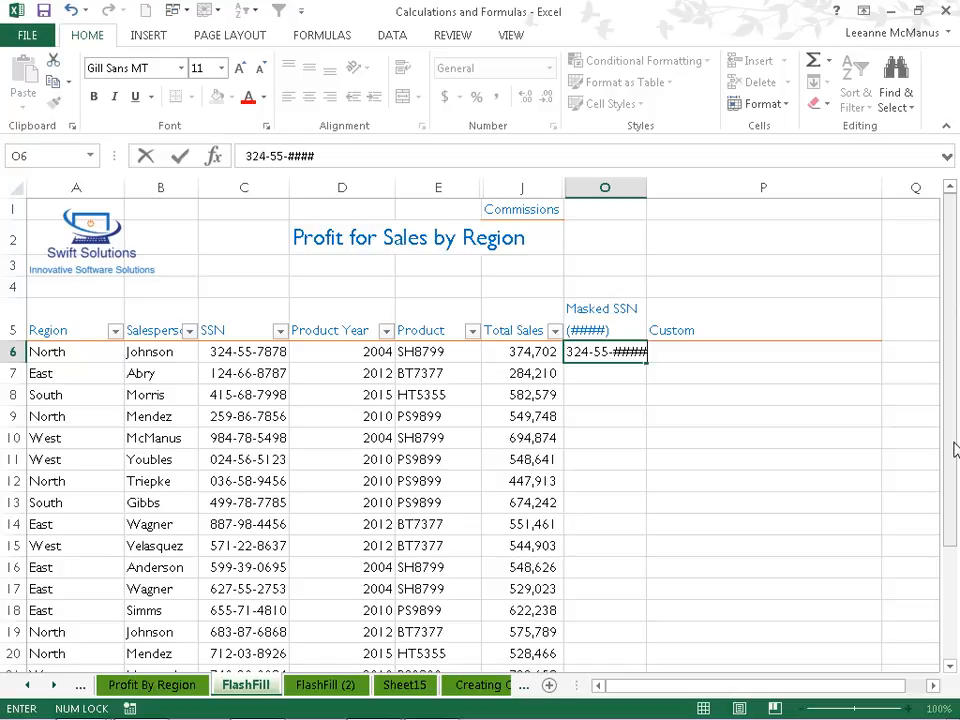
key(Return)
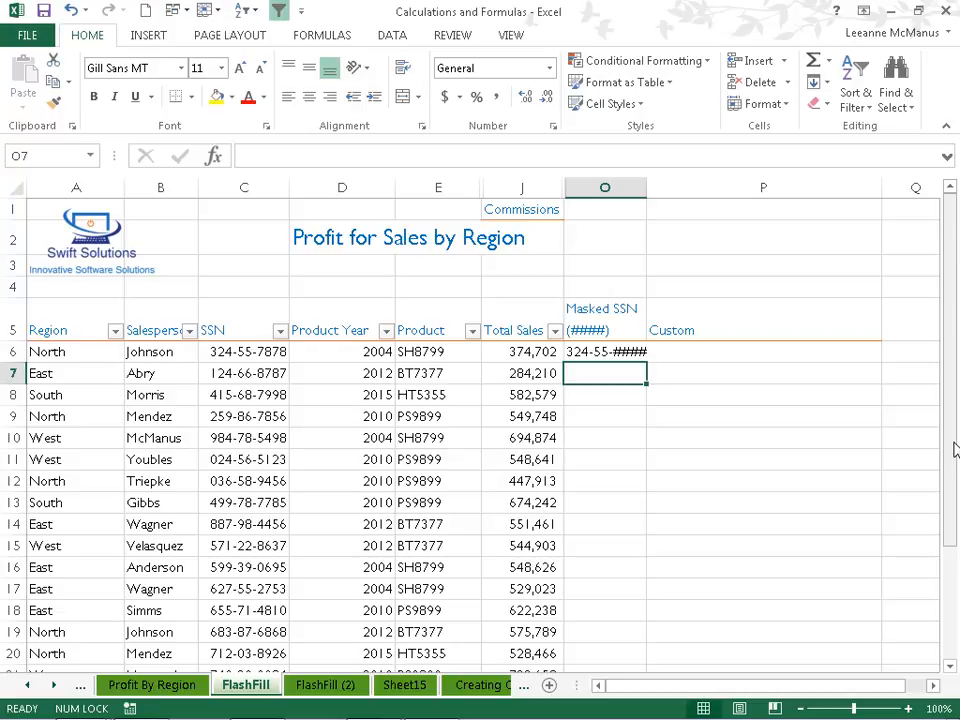
- Fill the rest of the Masked SSN column by starting the second masked value in O7 and accepting the Flash Fill suggestion
text(124-66-####)
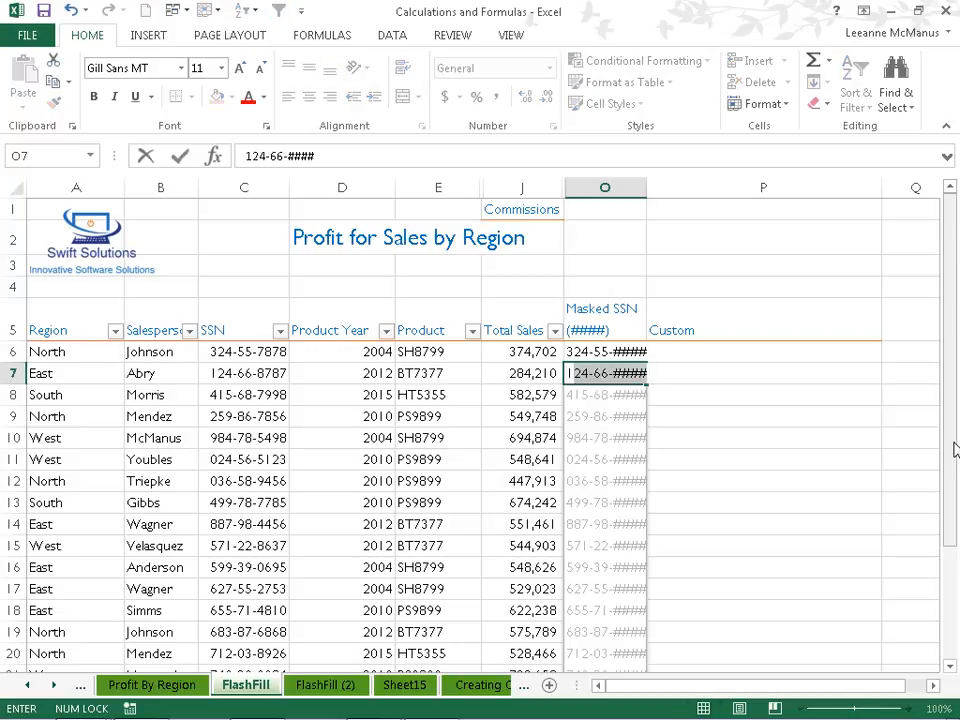
drag(955, 450, 957, 478)
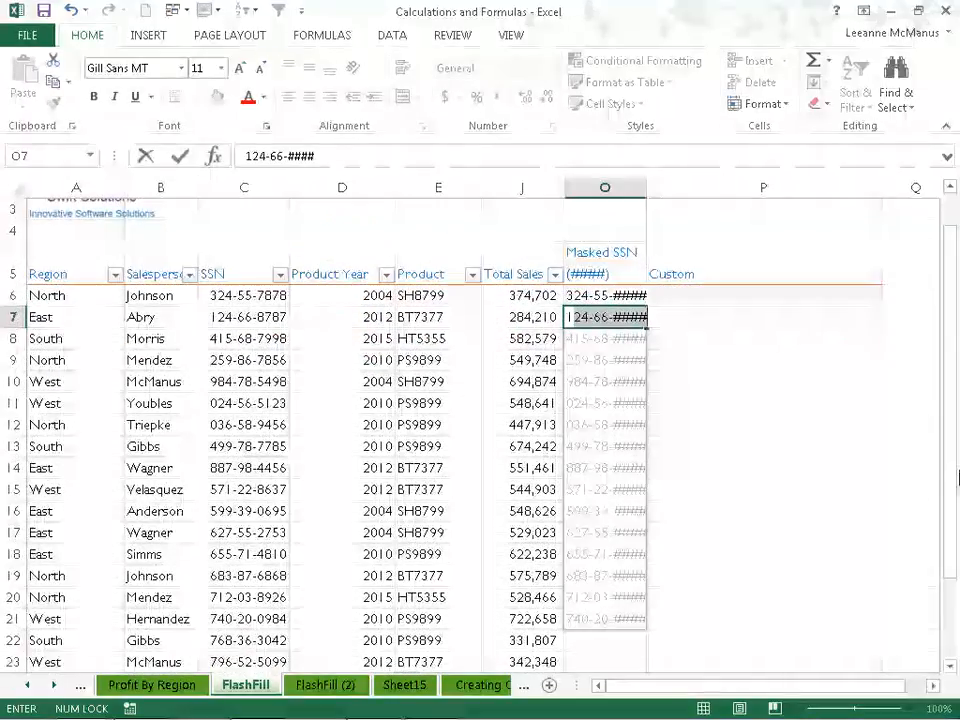
key(Return)
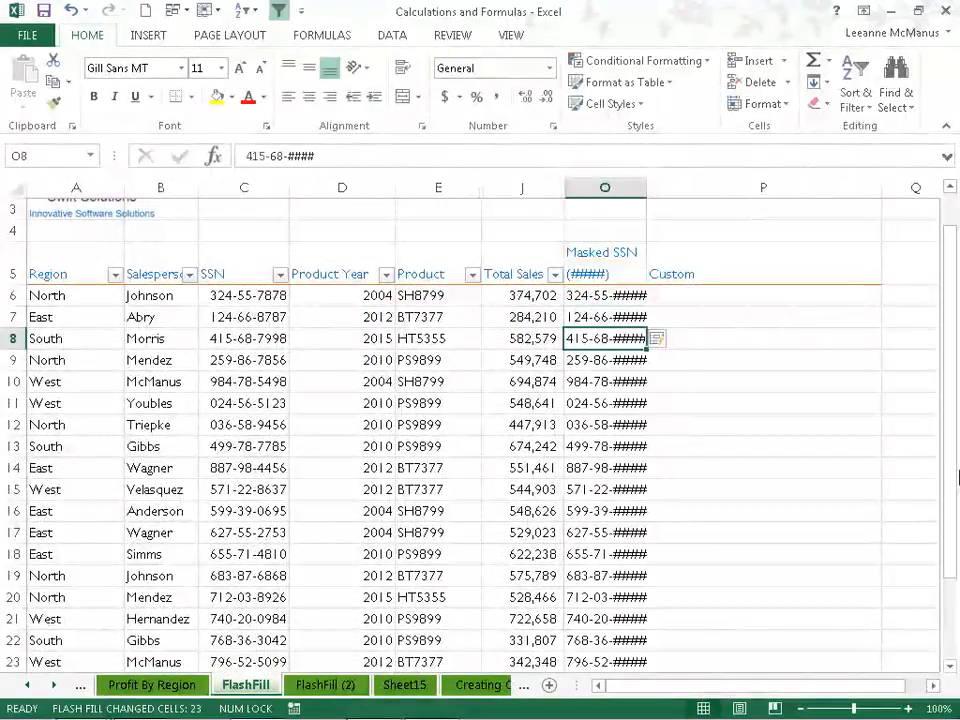
drag(957, 440, 957, 517)
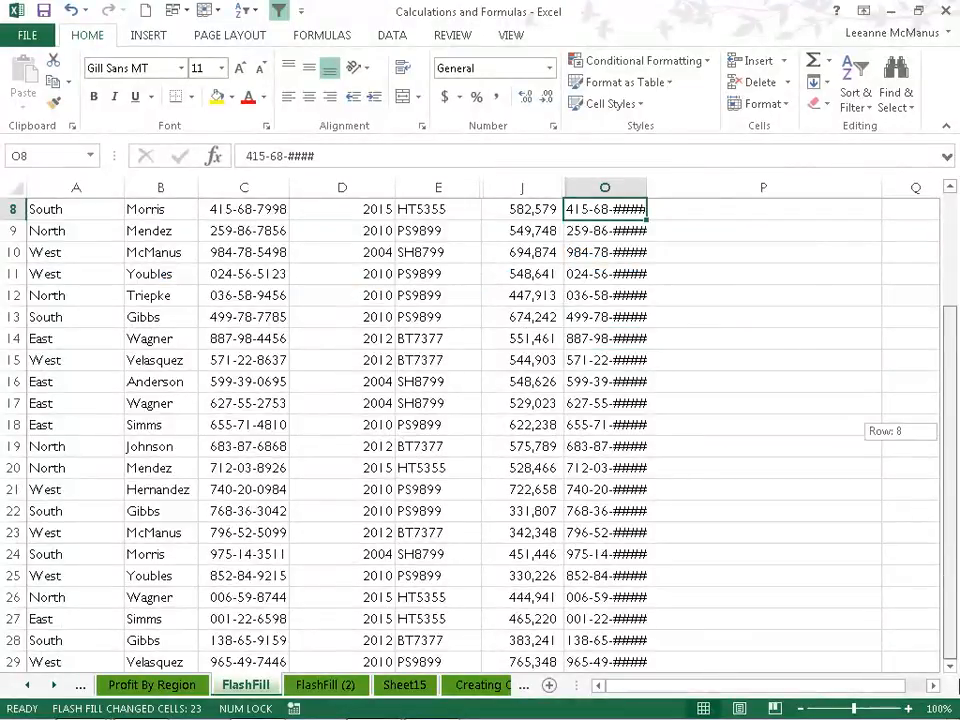
drag(958, 687, 957, 345)
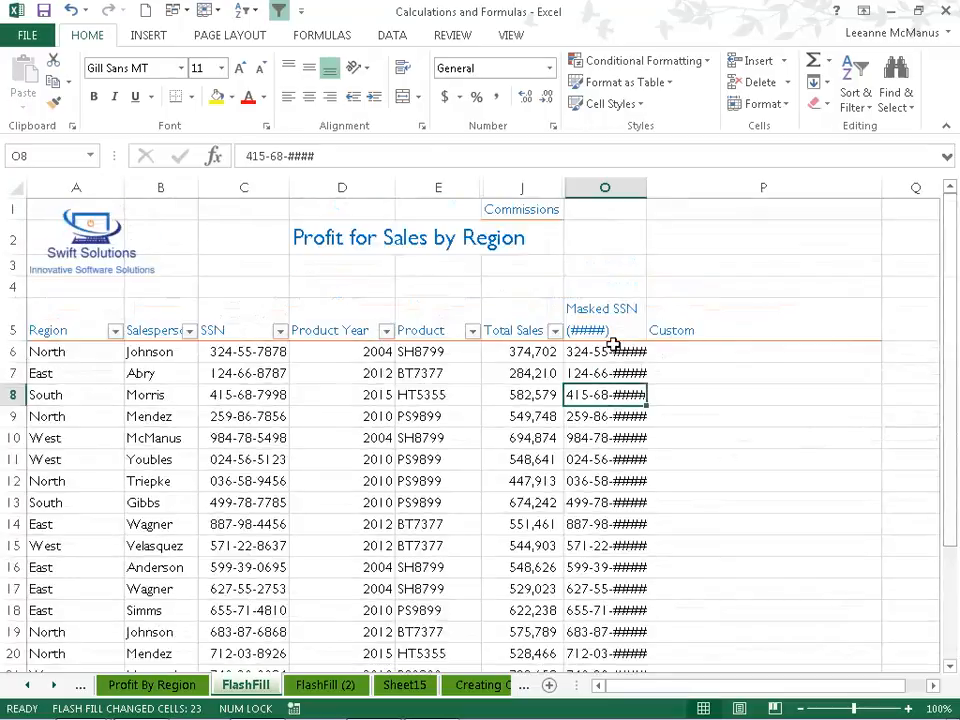
click(592, 351)
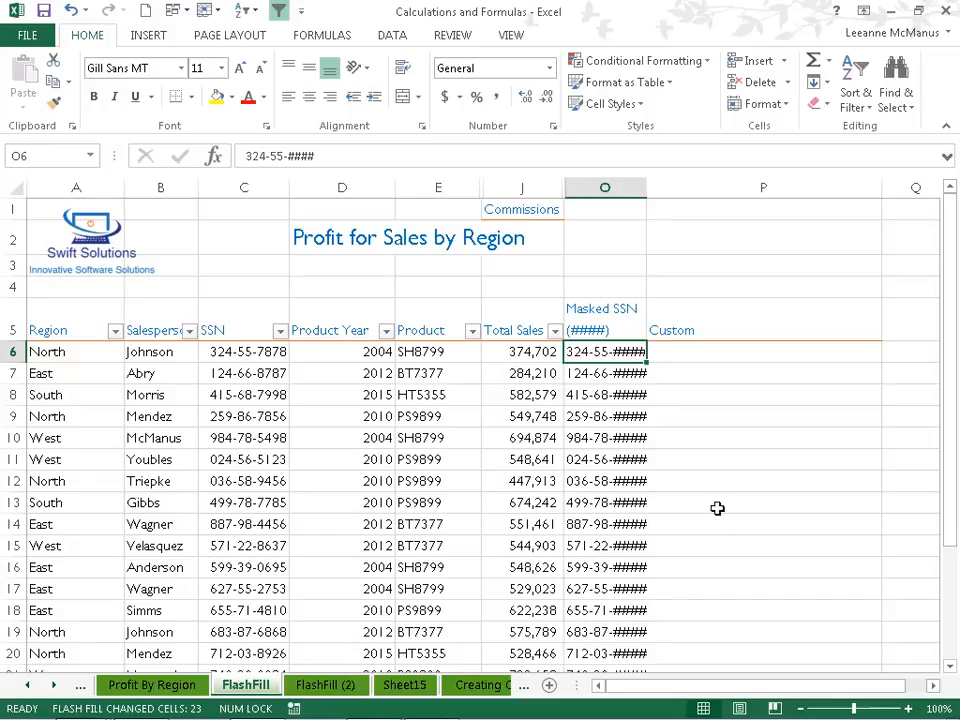
- Enter the row 6 salesperson's surname in P6, followed by " (North) - SH8799($374,702)"
click(686, 351)
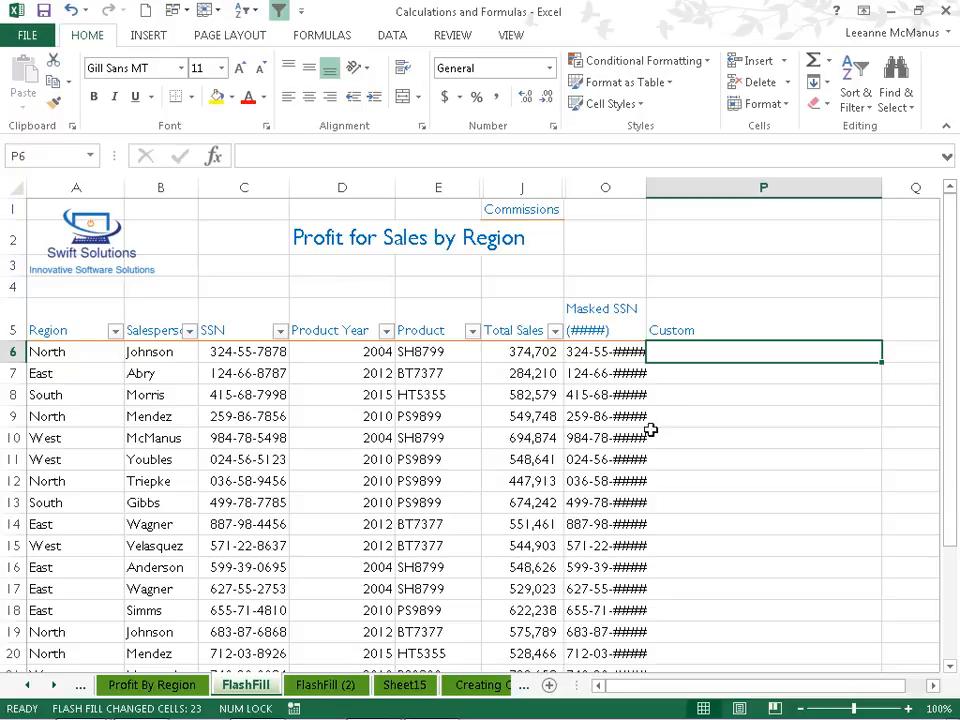
text(Johnson)
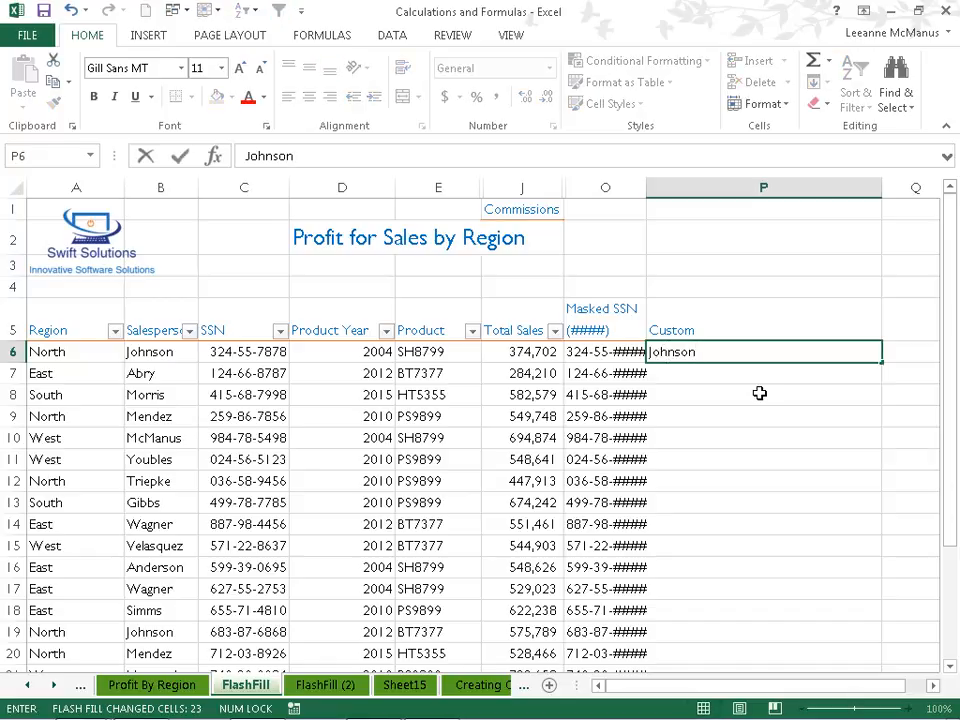
text( (North))
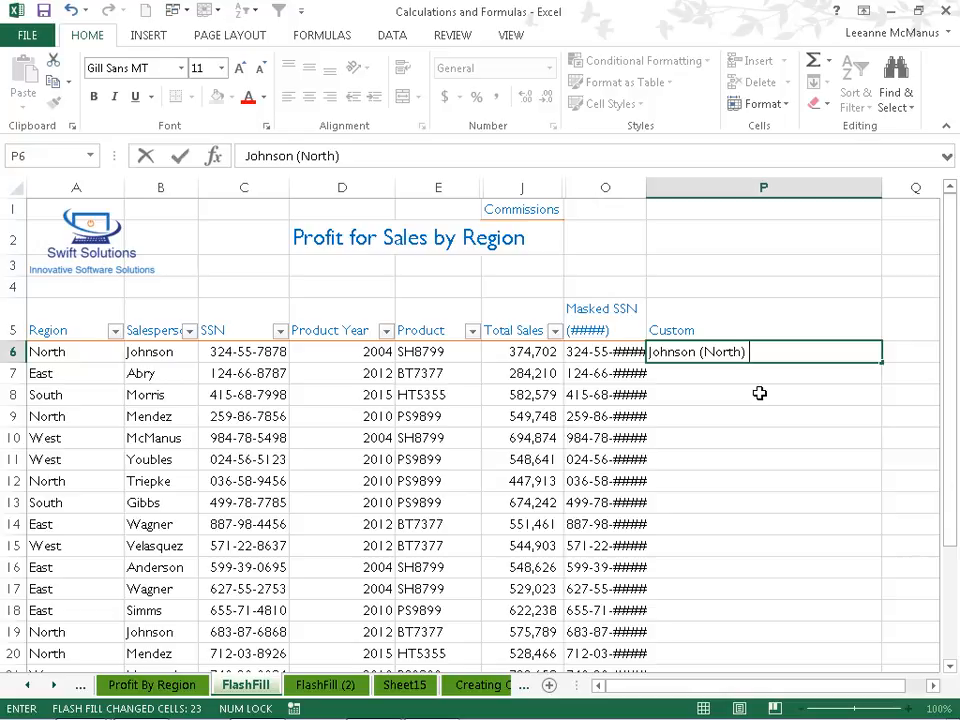
text( - SH8799)
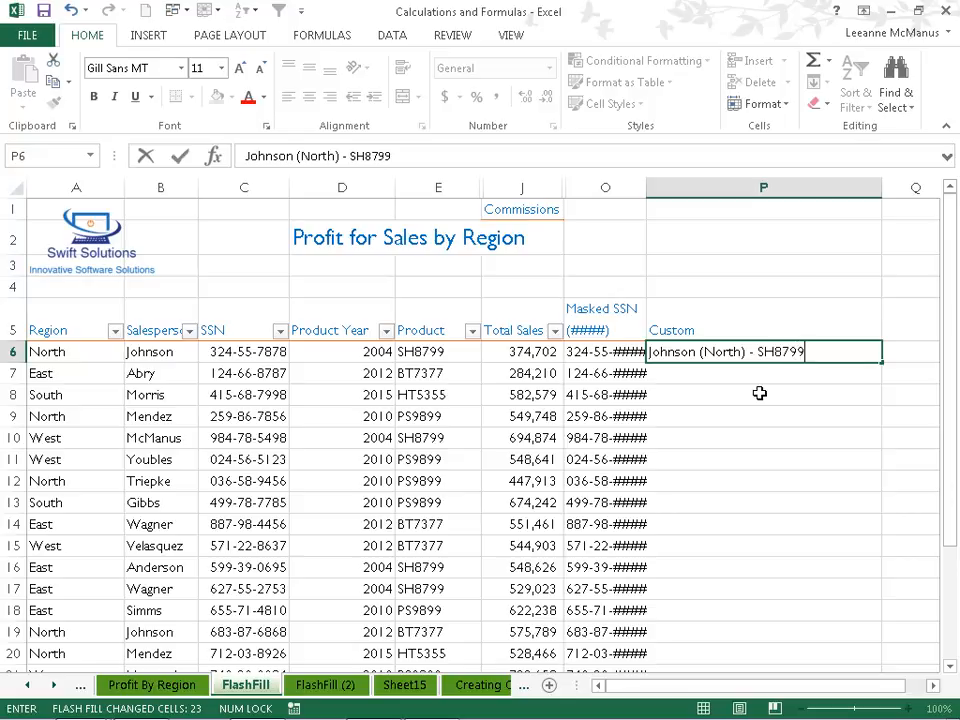
text(($)
text(374,)
text(7)
key(BackSpace)
text(,702)
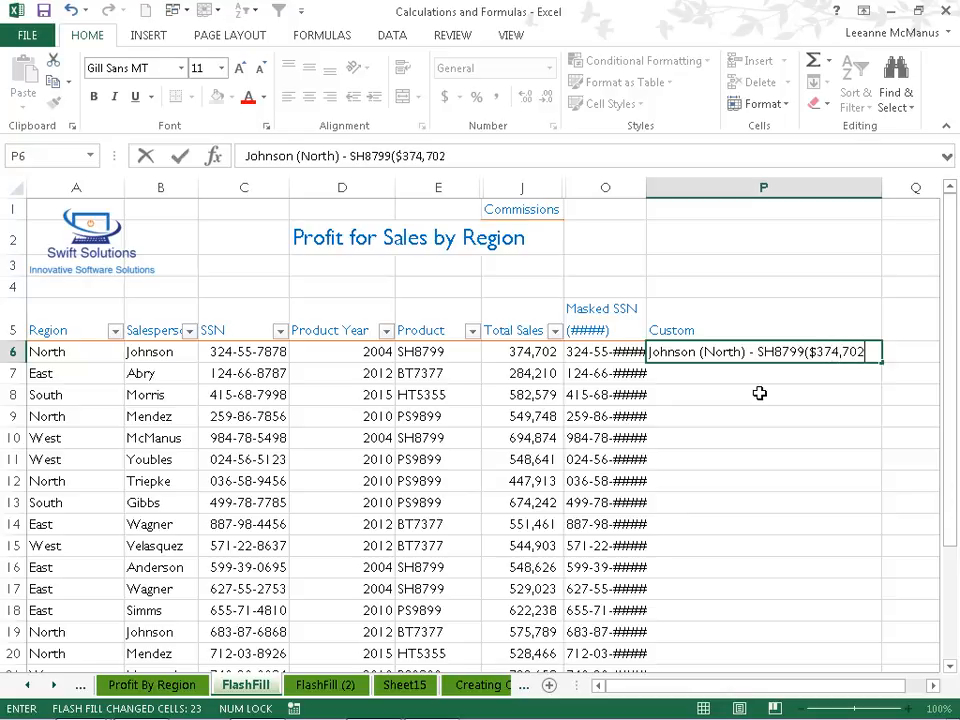
text())
key(Return)
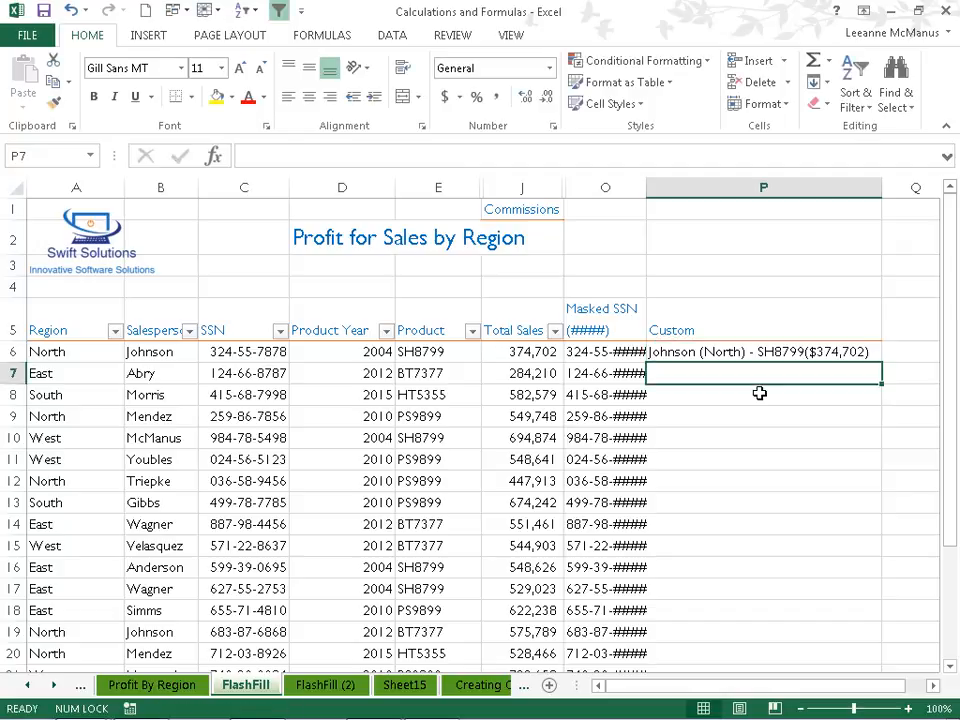
- Fill the rest of the Custom column by starting the second entry in P7 and accepting the Flash Fill suggestion
text(Abry (East) - BT7377($284,210))
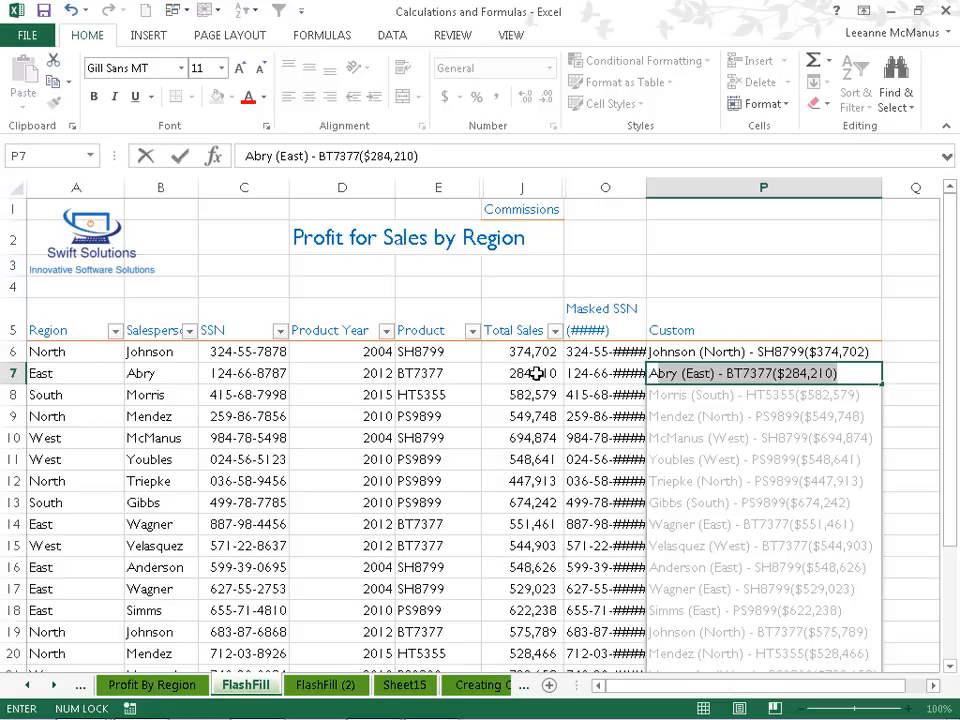
key(Return)
drag(958, 255, 958, 383)
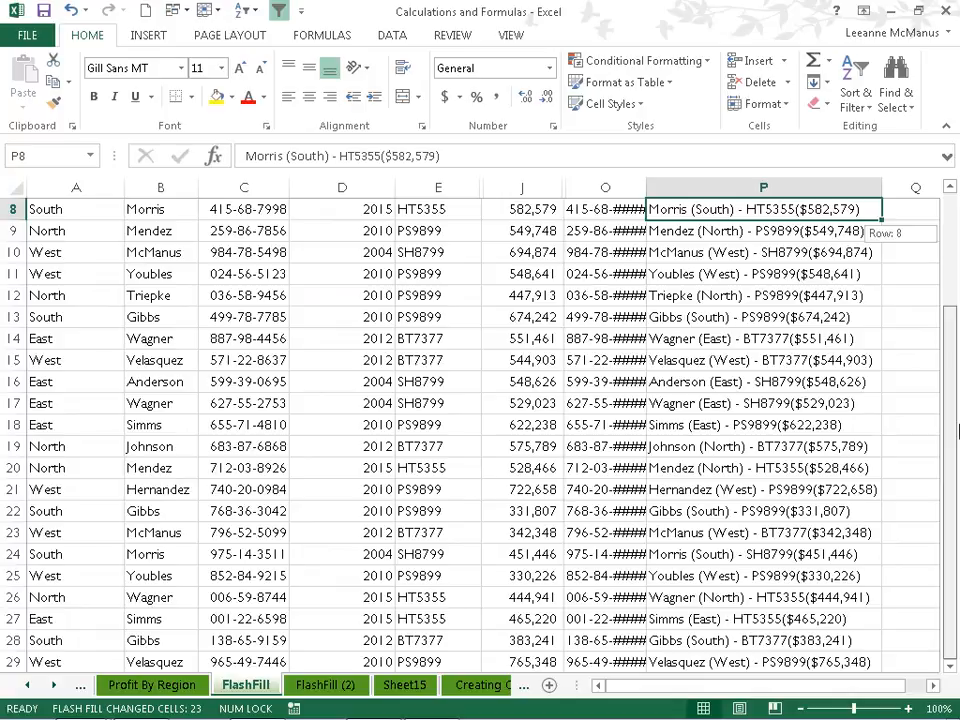
drag(958, 383, 958, 292)
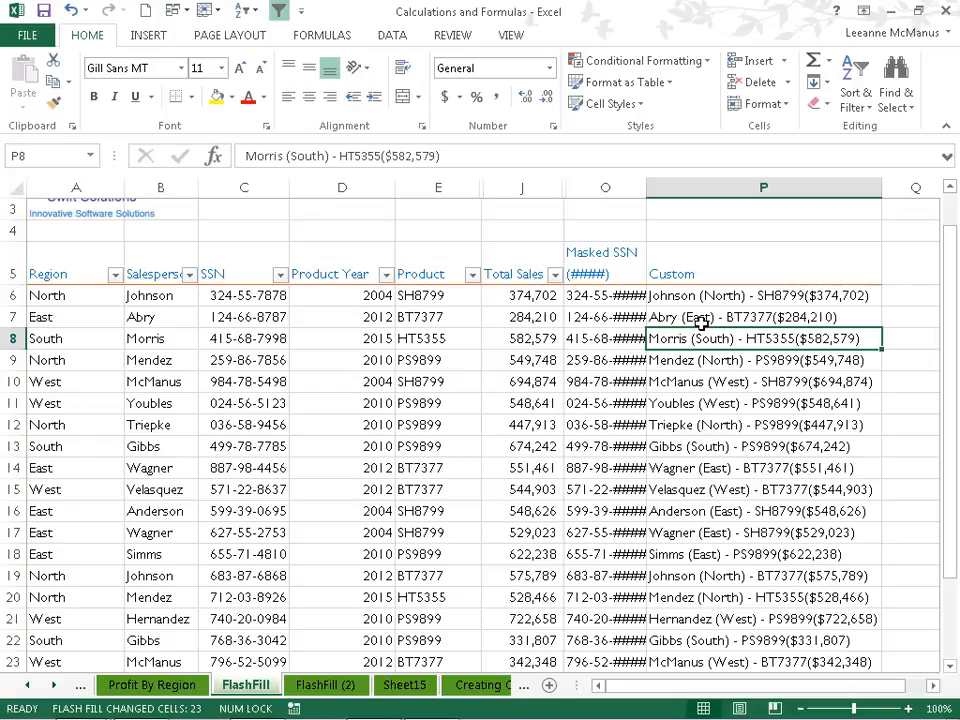
- Narrow column P to about its header's width, and copy the Custom header into Q5, renaming the copy Custom2
drag(881, 190, 696, 221)
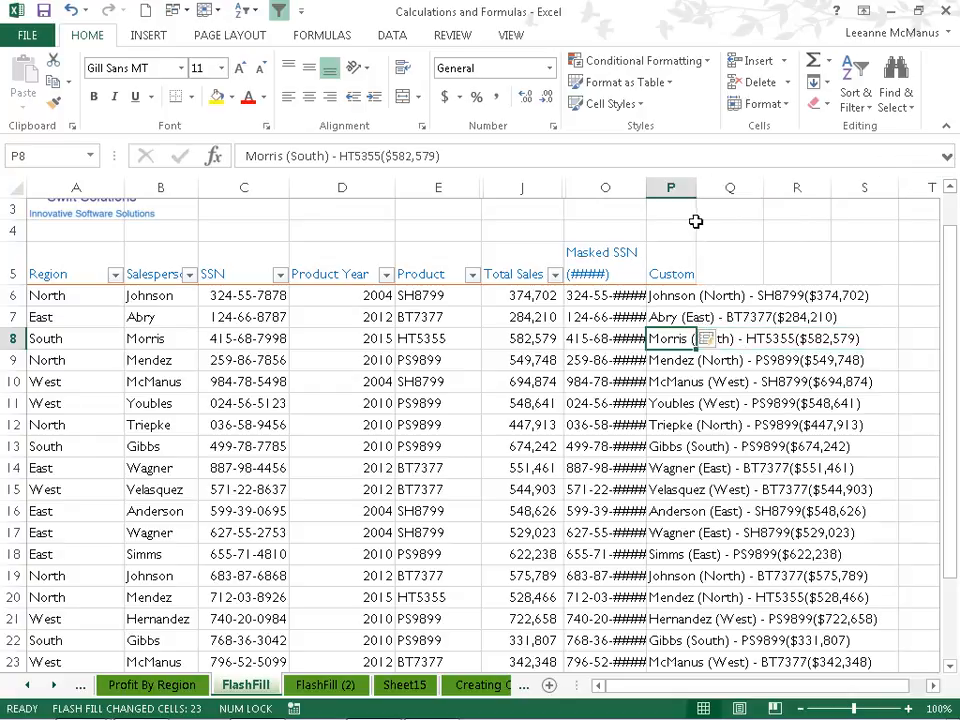
click(724, 268)
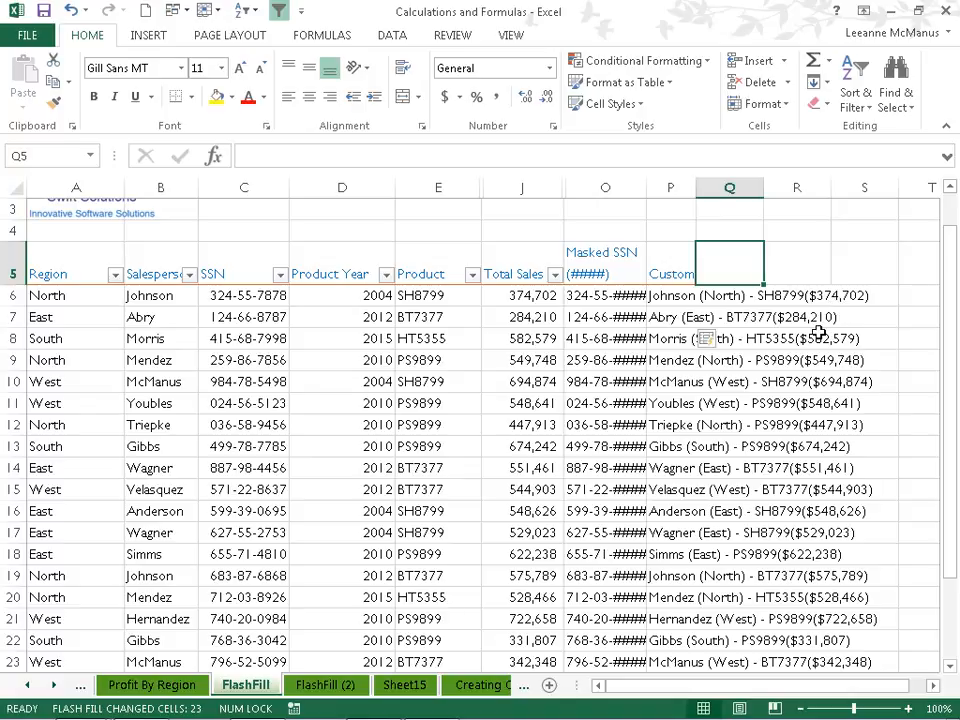
key(Left)
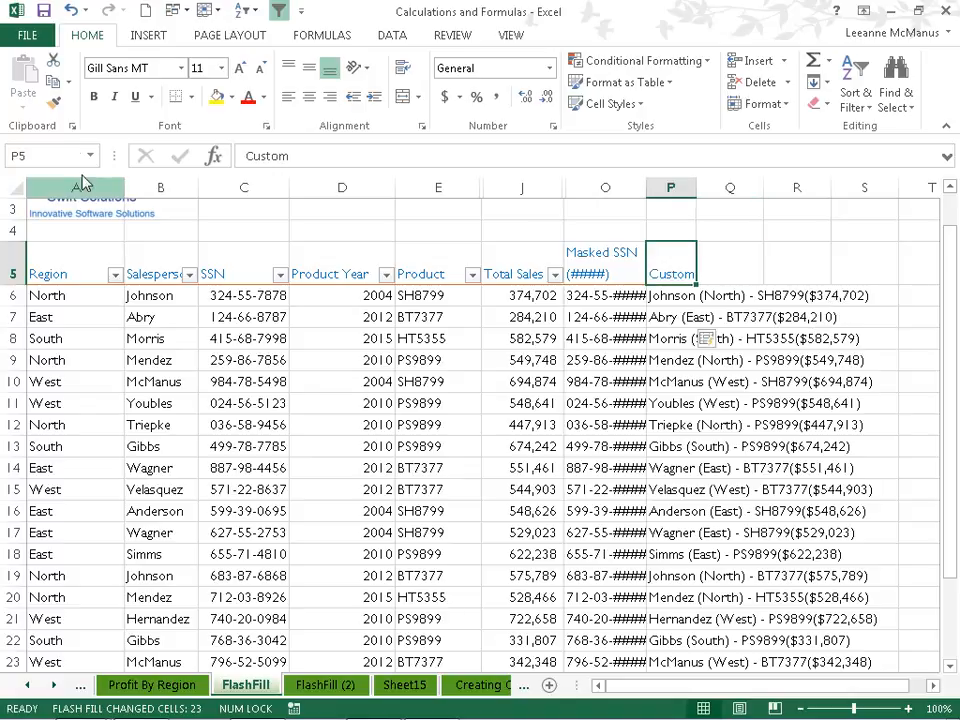
key(ctrl+c)
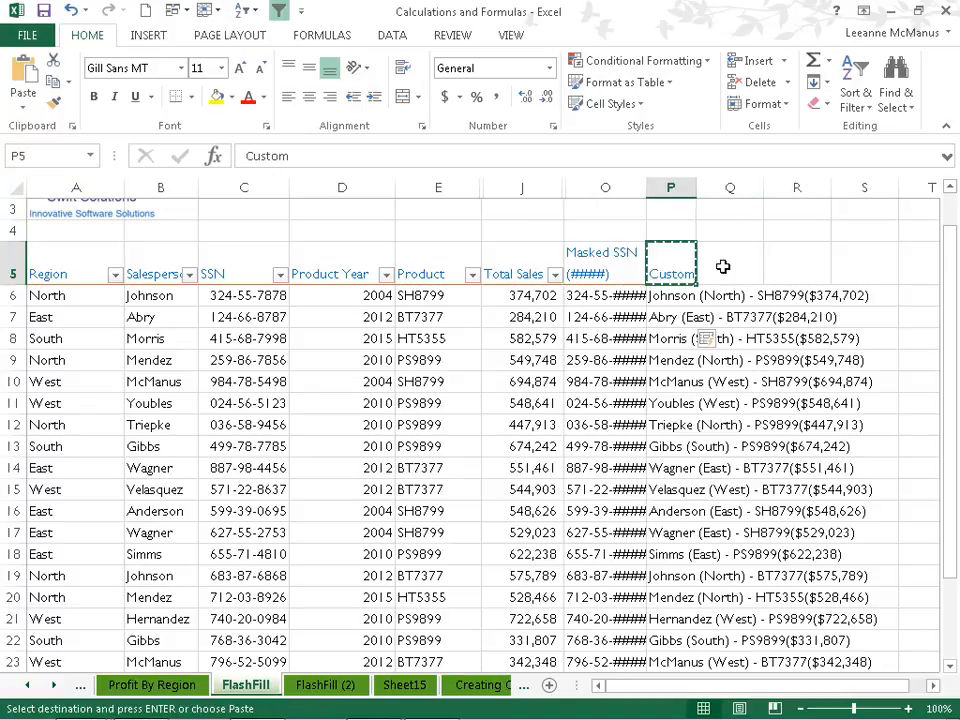
click(723, 266)
key(ctrl+v)
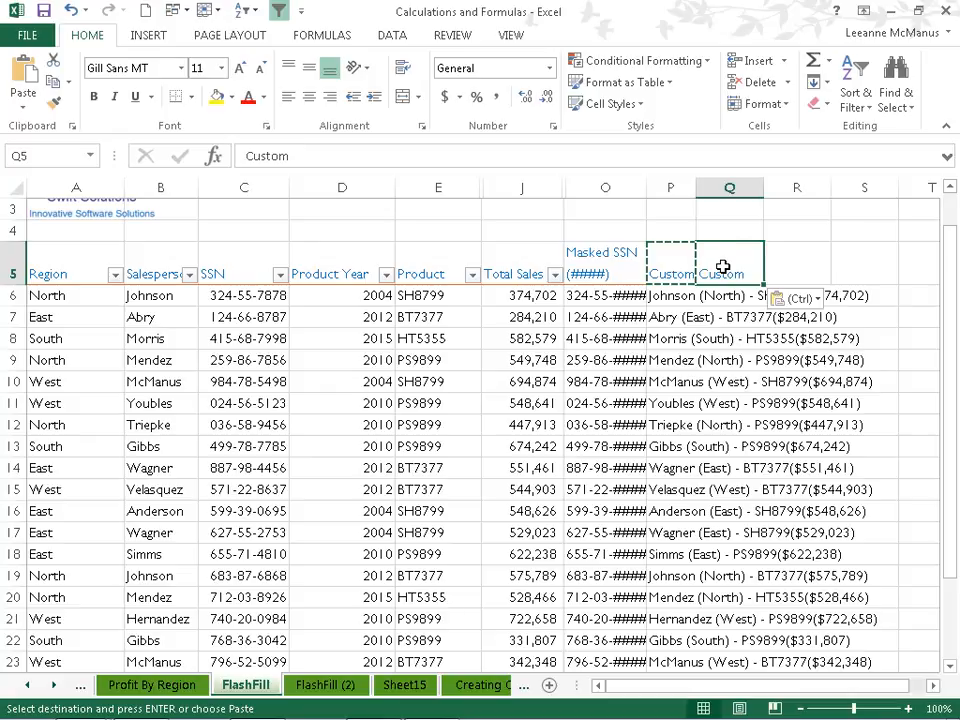
click(360, 160)
text(2)
key(Return)
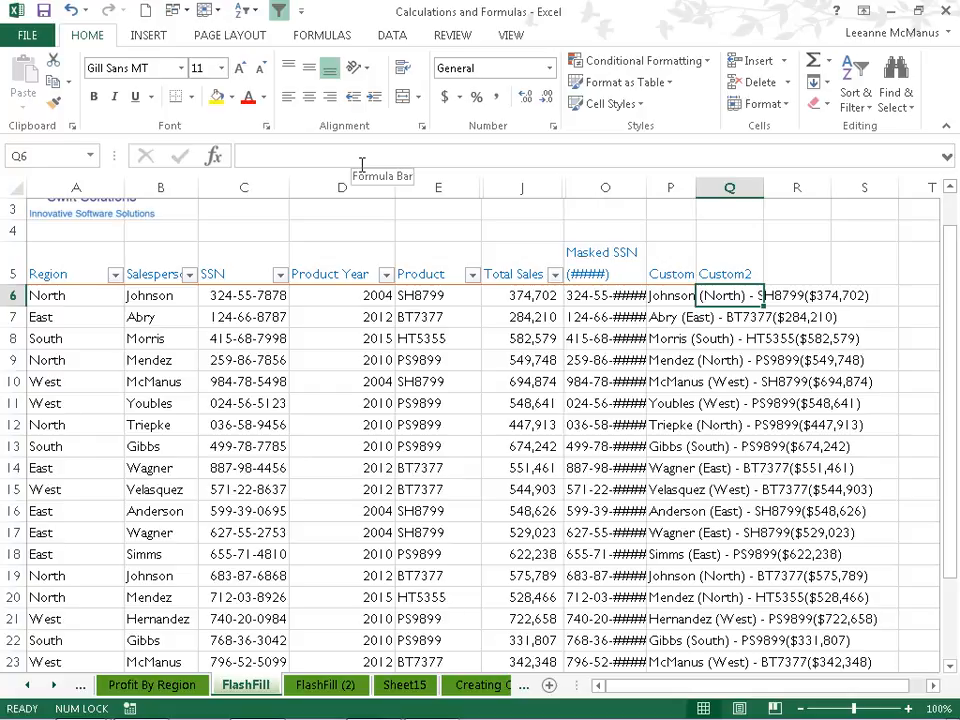
- Enter SH8799 in Q6 as the first Custom2 value and AutoFit column P to its contents
text(S)
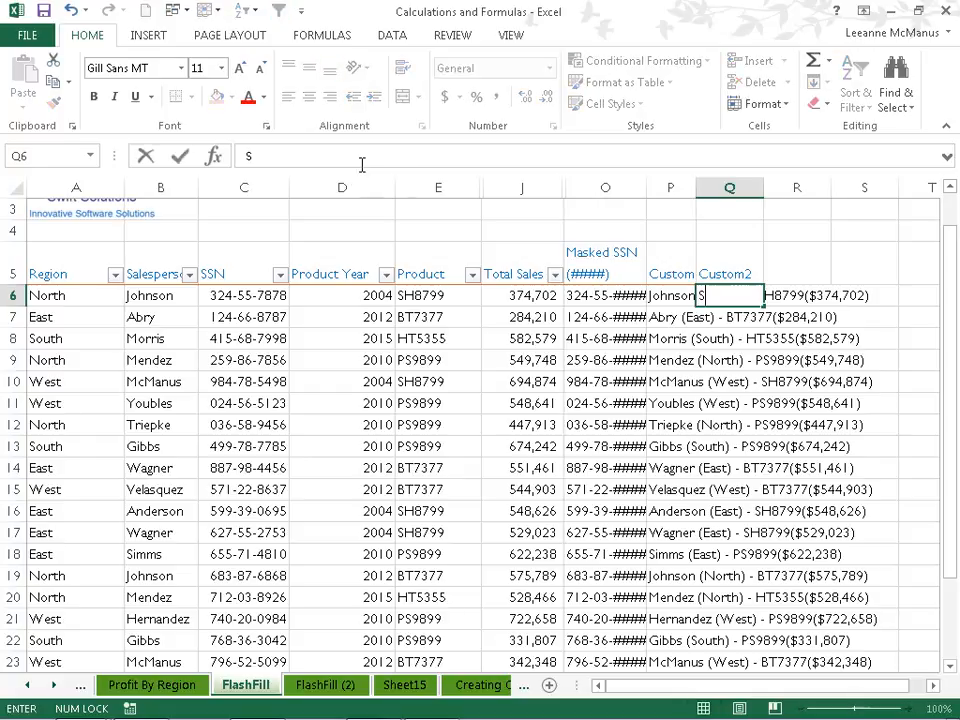
text(H8799)
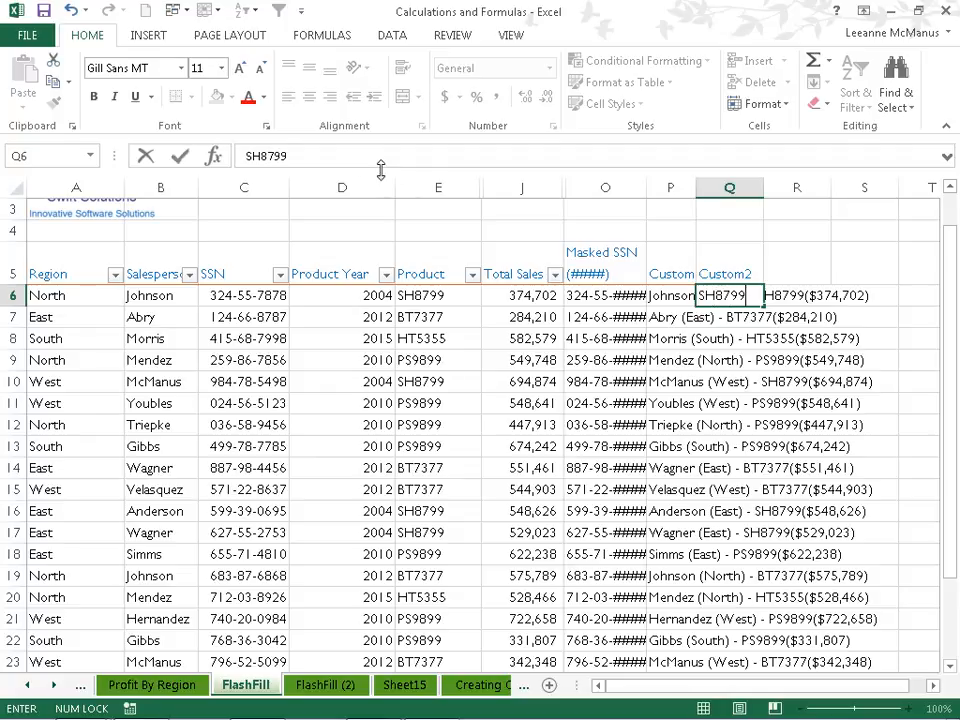
click(695, 186)
click(693, 187)
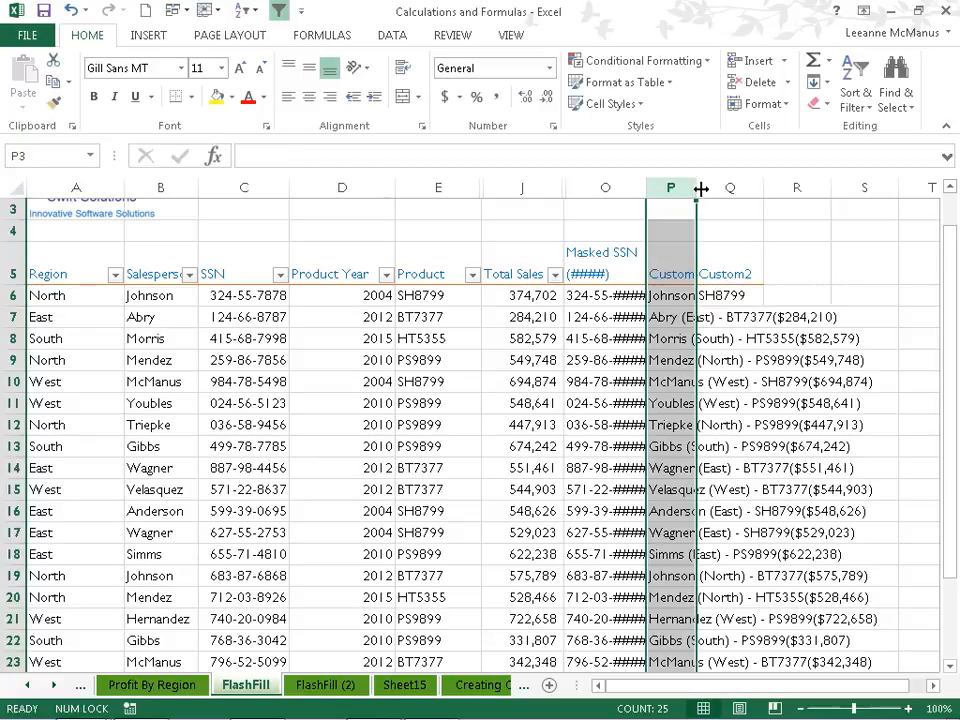
double_click(701, 188)
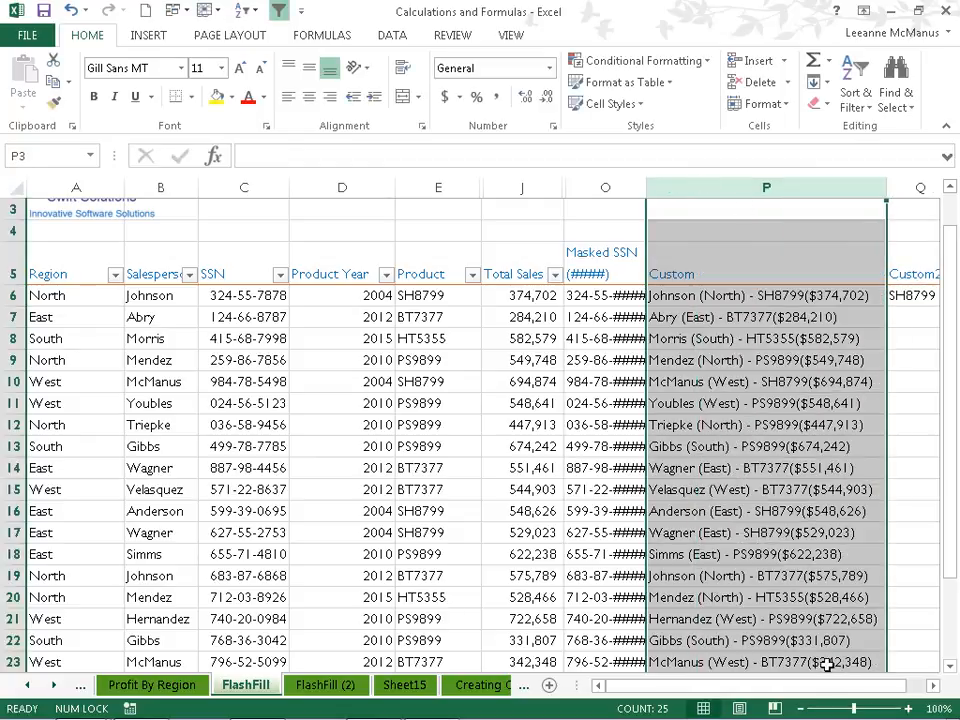
- Extend the Custom2 entry in Q6 with the product year in parentheses, so it reads "SH8799 (2004)"
drag(844, 688, 856, 688)
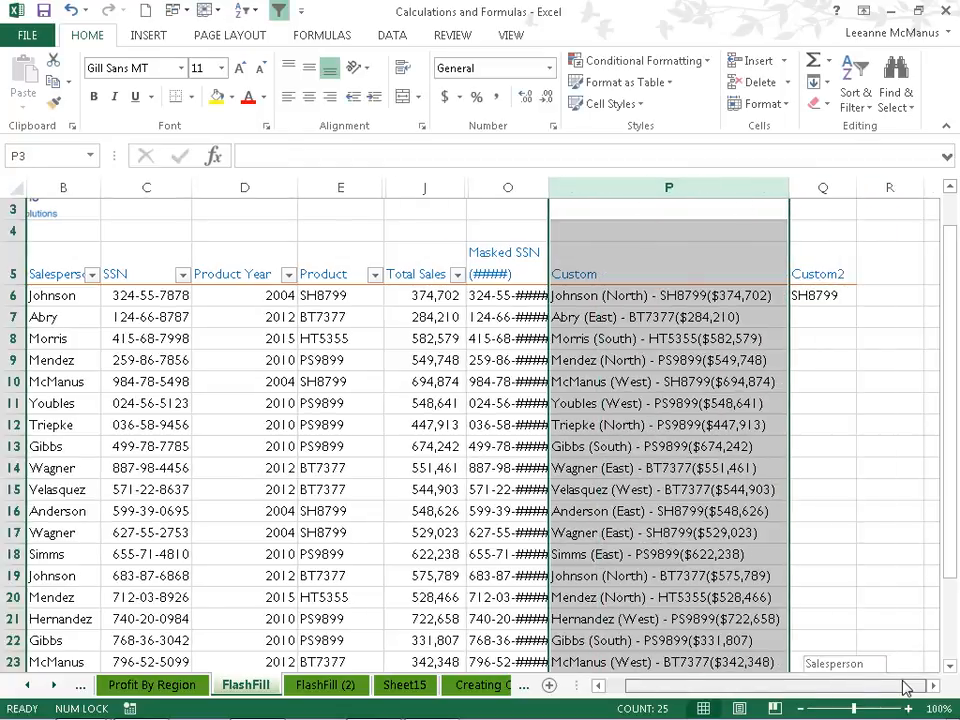
click(838, 296)
click(393, 161)
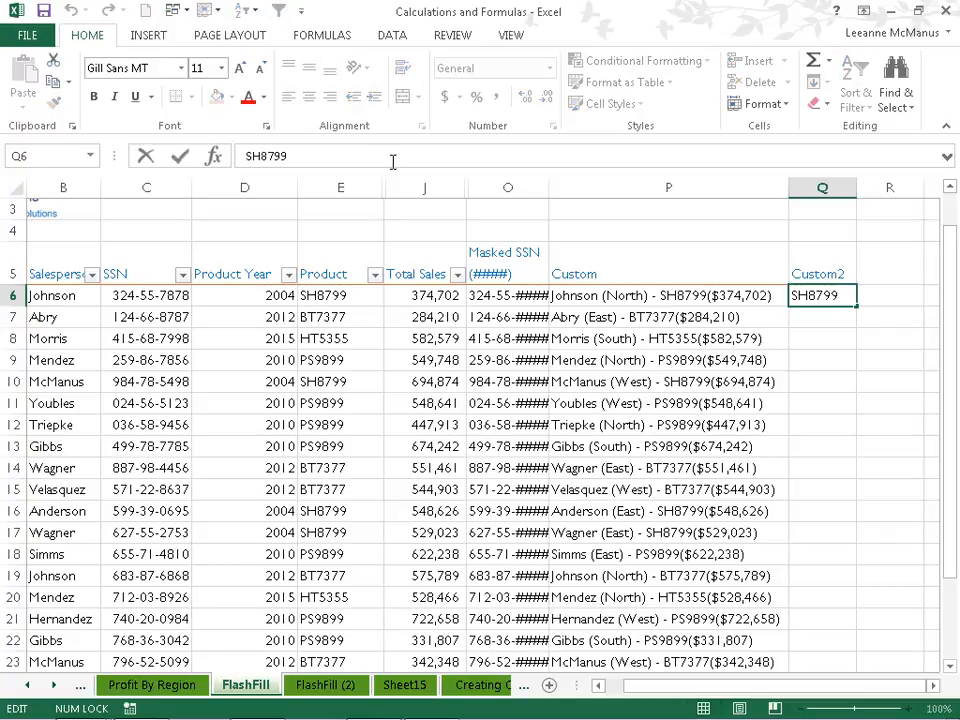
text(- (20)
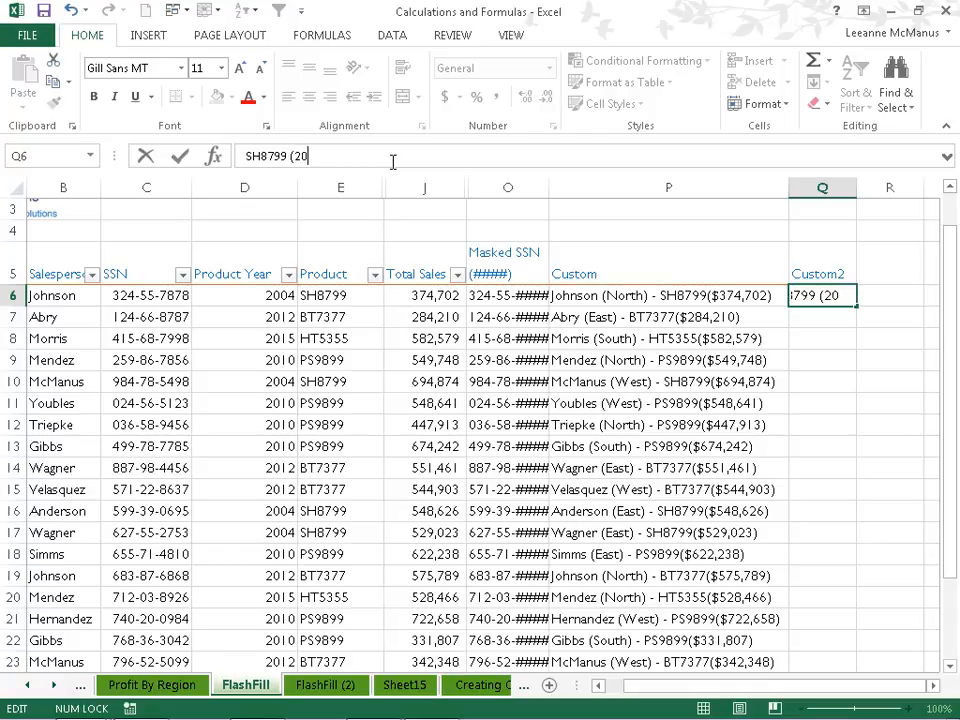
text(04))
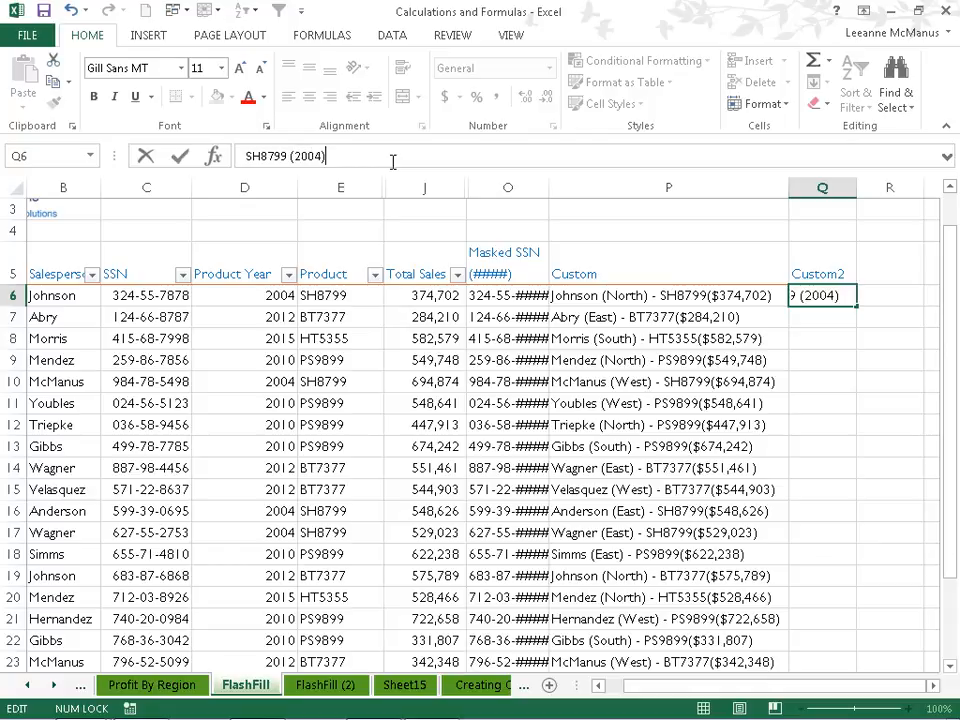
text( J)
key(BackSpace)
key(BackSpace)
- Insert the row's salesperson surname before "(2004)" in Q6 and append a hyphen with the first five SSN digits
key(Left)
key(Left)
key(Left)
key(Left)
text(Johnson)
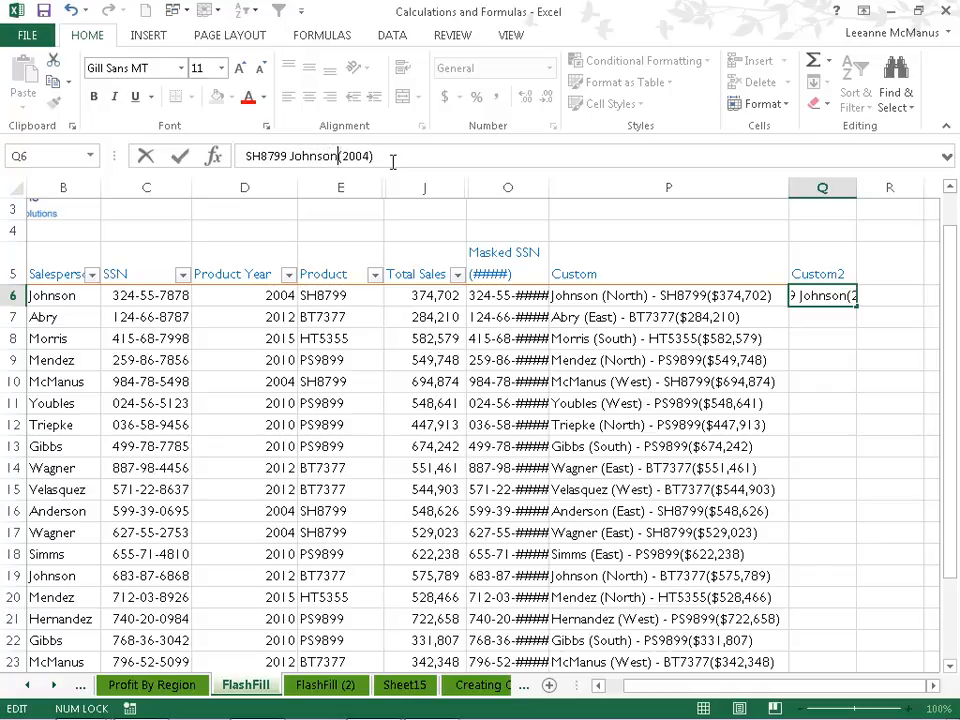
click(407, 160)
text(-324-55)
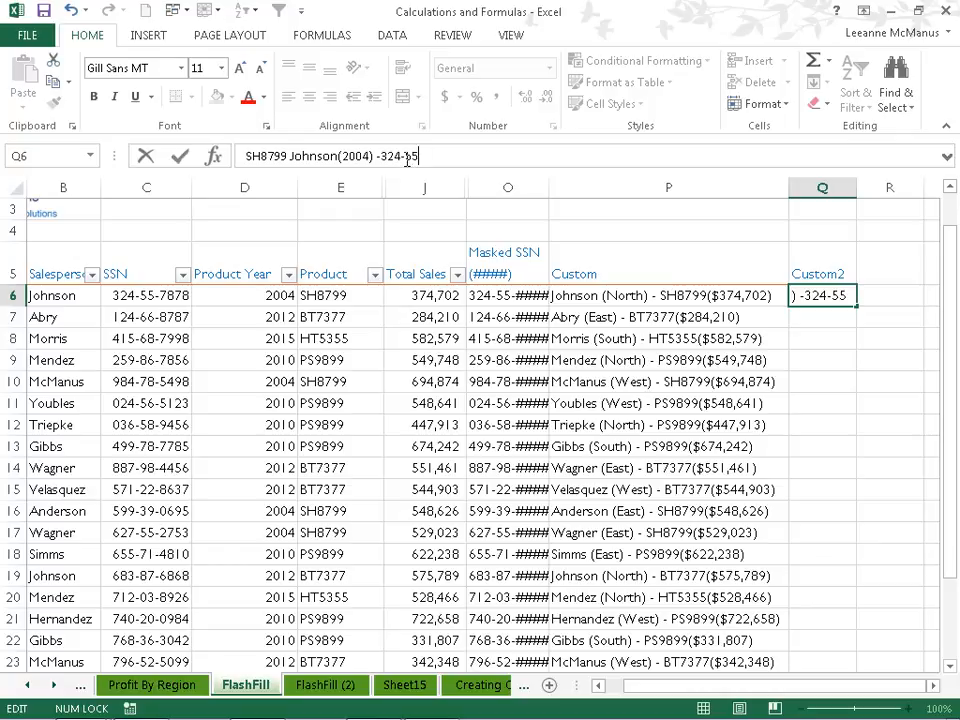
key(Return)
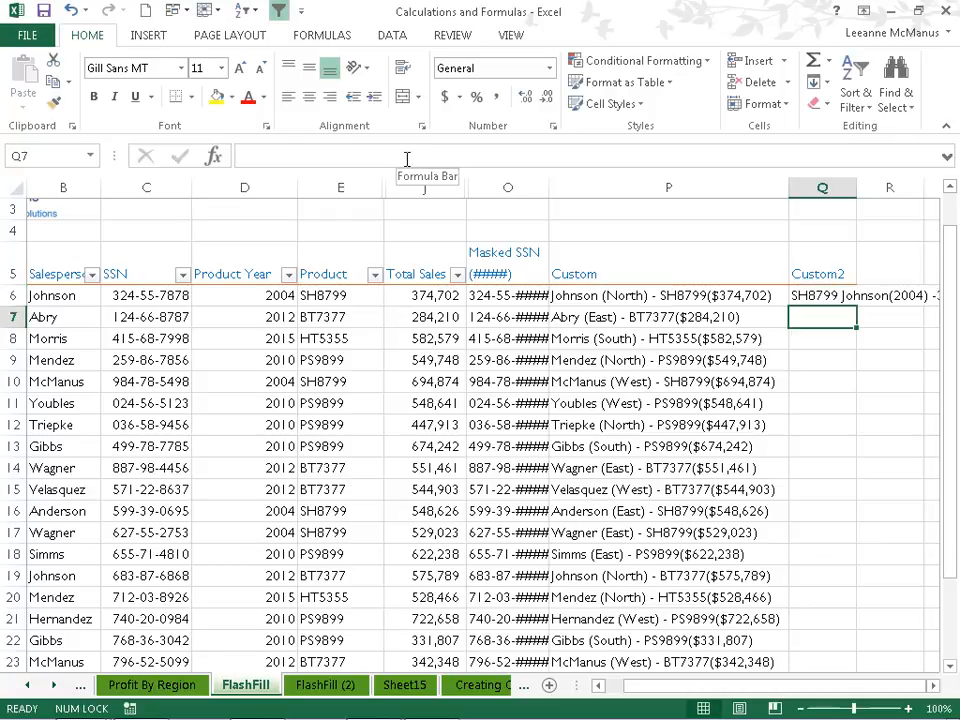
- Fill the rest of the Custom2 column by starting the second entry in Q7 and accepting the Flash Fill suggestion
text(BT7377 Abry(2012) -124-66)
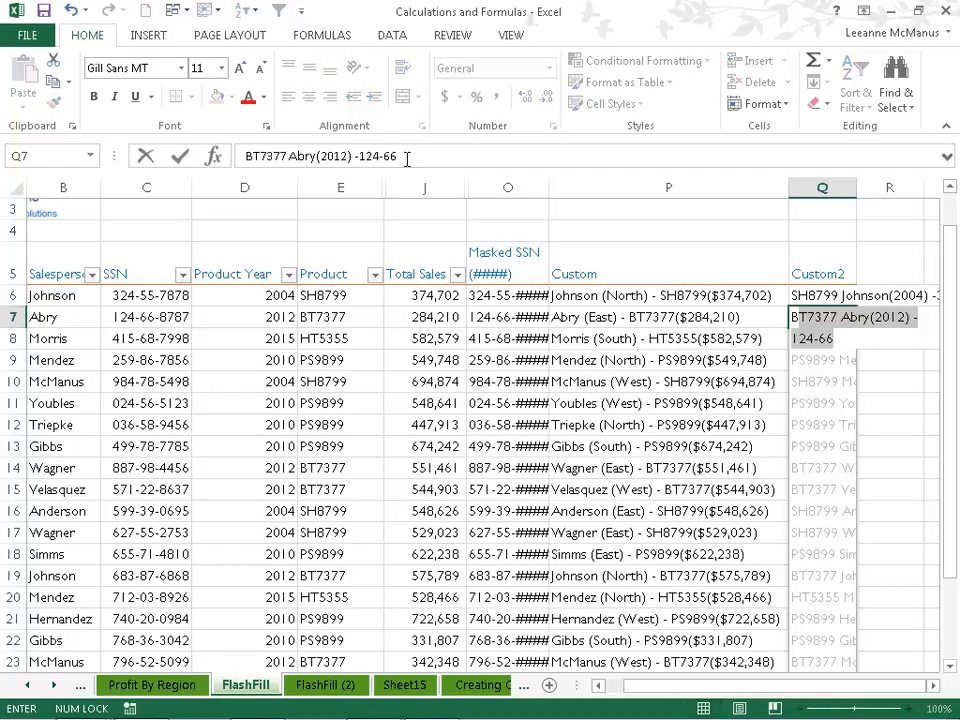
key(Return)
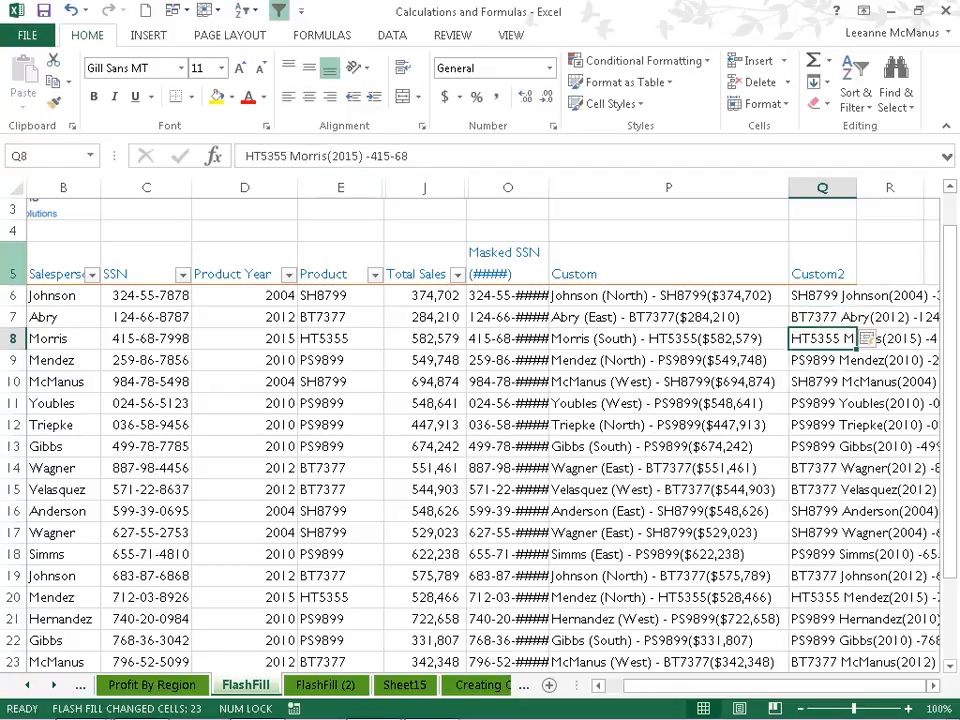
click(597, 686)
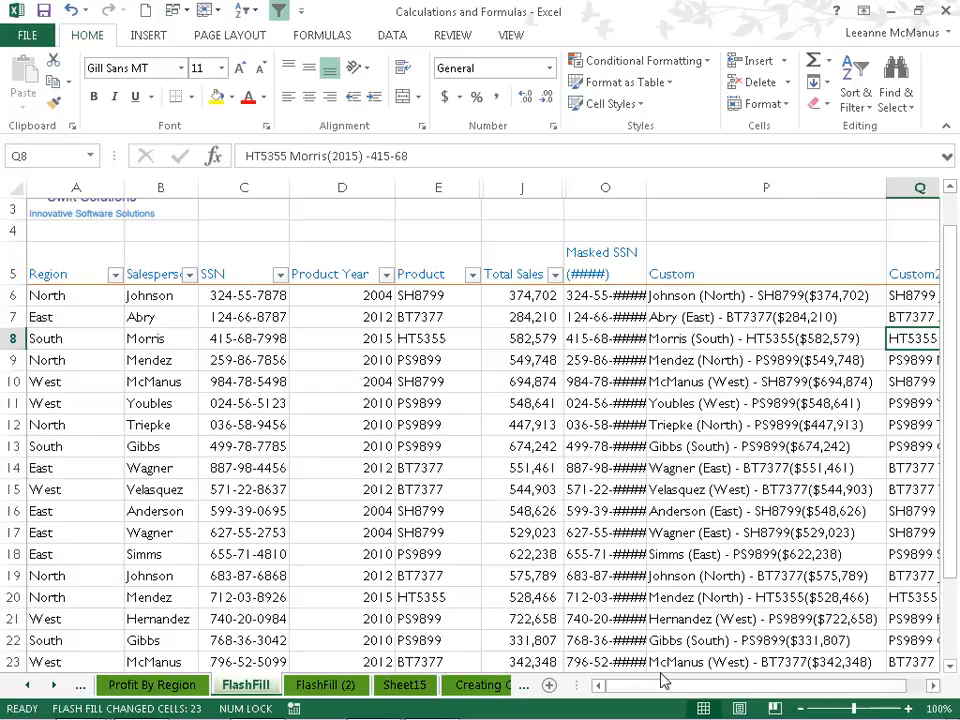
drag(751, 689, 760, 689)
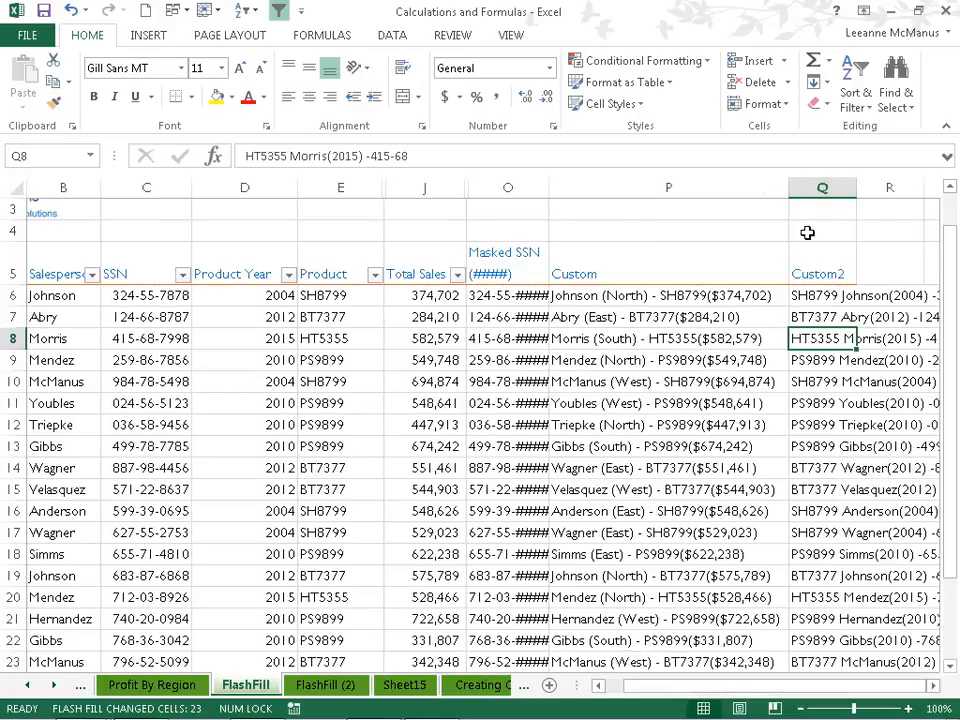
- Clear all Custom2 entries below the header, from Q6 down
drag(807, 295, 830, 665)
key(Delete)
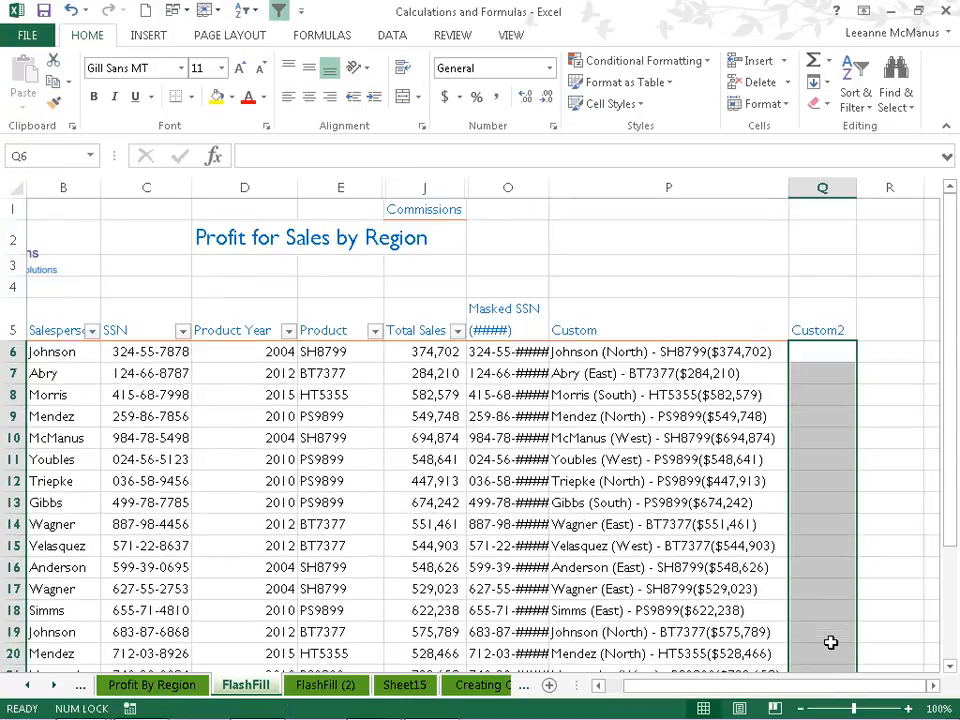
click(827, 353)
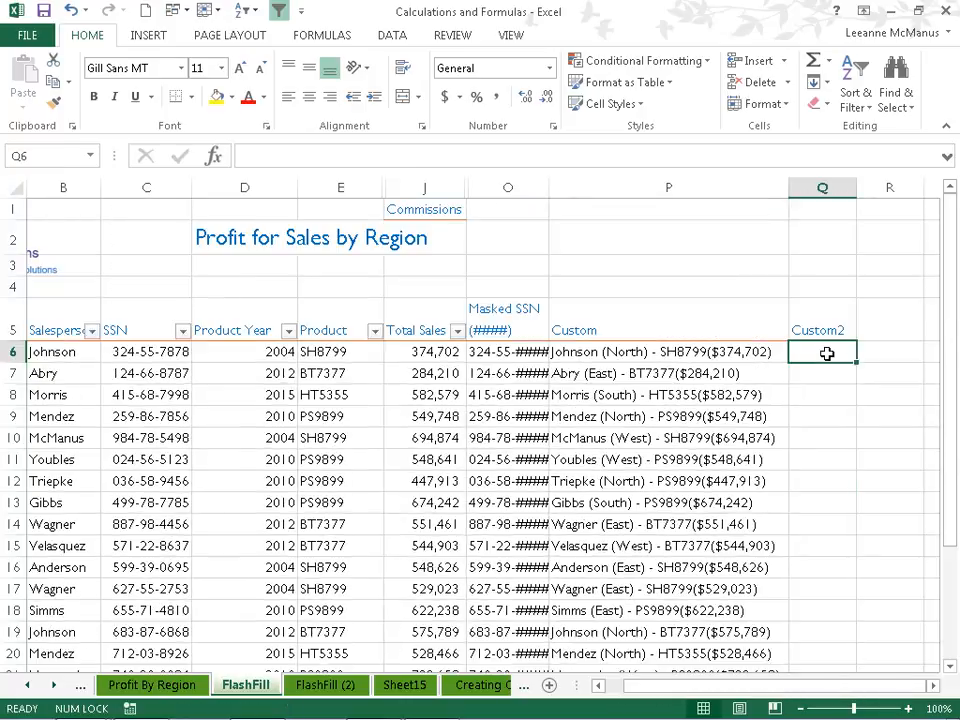
- Change the region in A7 to North
drag(755, 687, 655, 701)
click(58, 374)
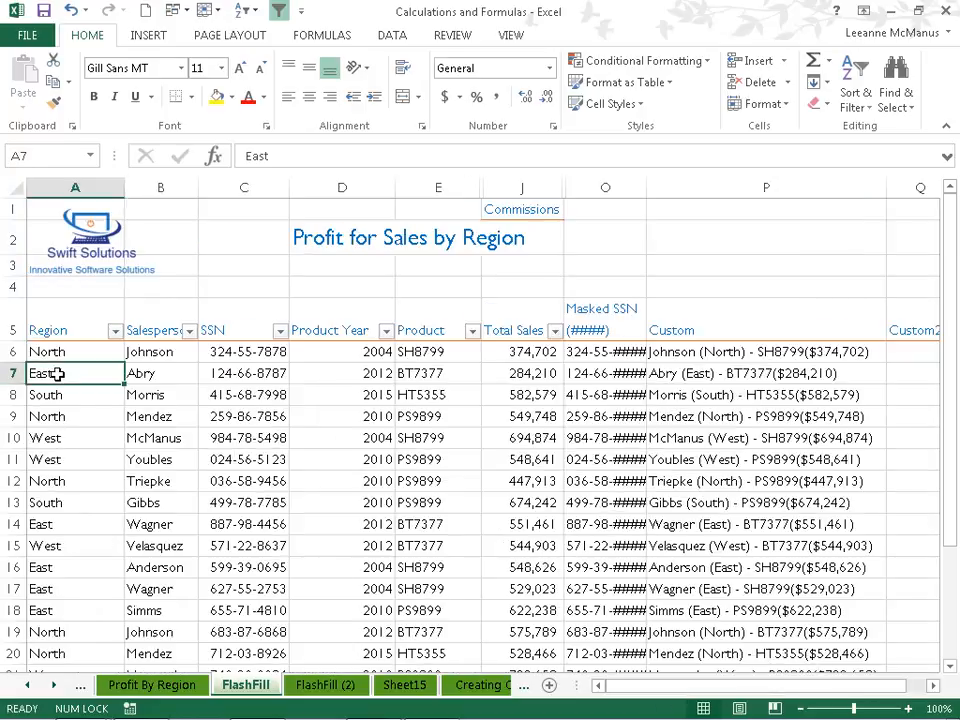
text(North)
key(Return)
- Widen the Custom2 column to about the width of the Custom column, with Q6 as the active cell
key(Up)
key(Right)
key(Right)
key(Right)
key(Right)
key(Right)
key(Right)
key(Right)
key(Right)
key(Right)
key(Right)
key(Right)
key(Left)
key(Left)
key(Left)
key(Up)
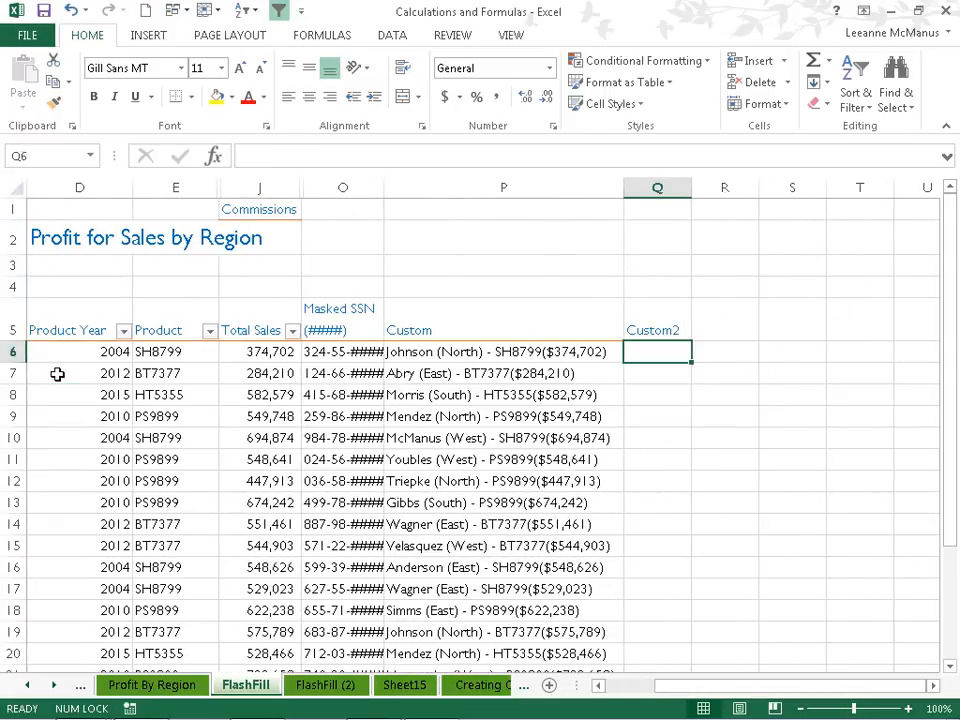
double_click(691, 187)
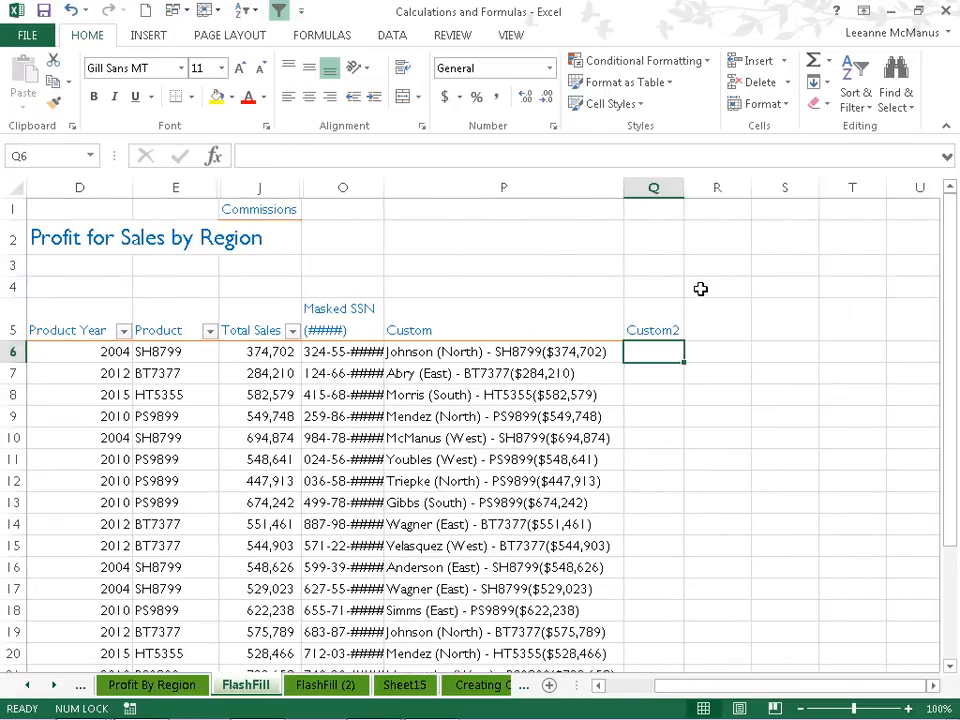
drag(684, 187, 851, 187)
- Enter "North (2004) SH8" in Q6 as the first Custom2 value, with SH8 in bold
drag(710, 685, 645, 686)
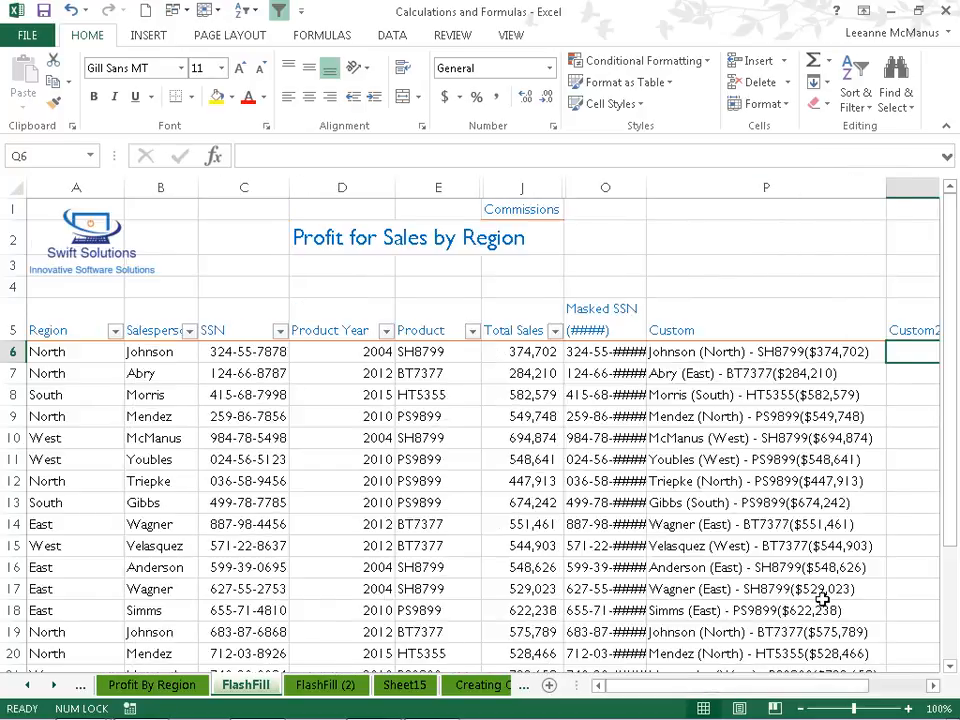
text(North)
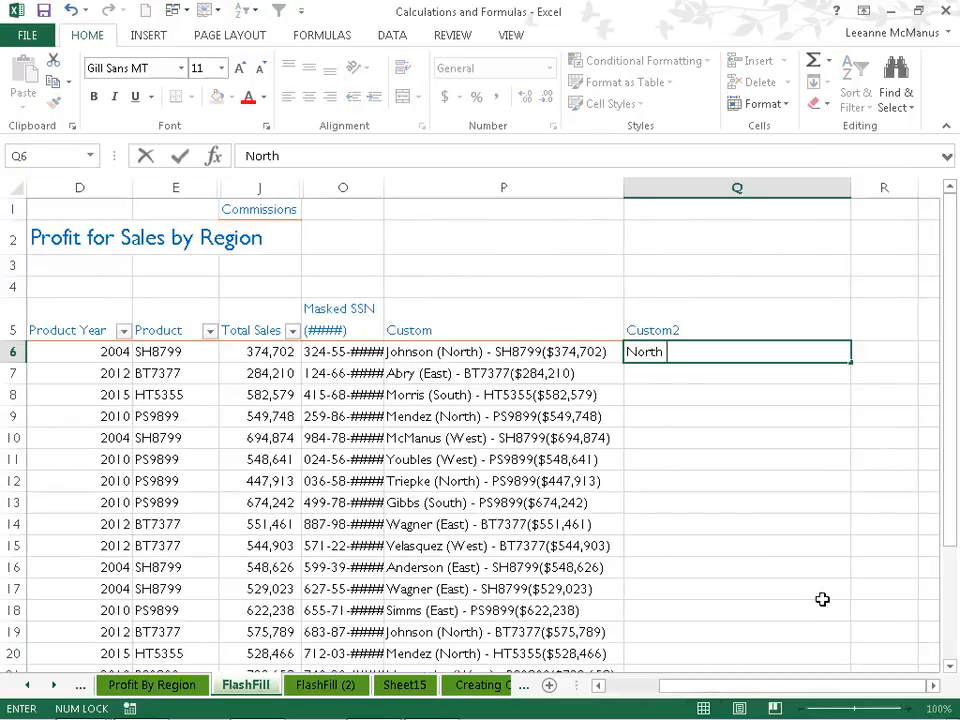
text( (2004))
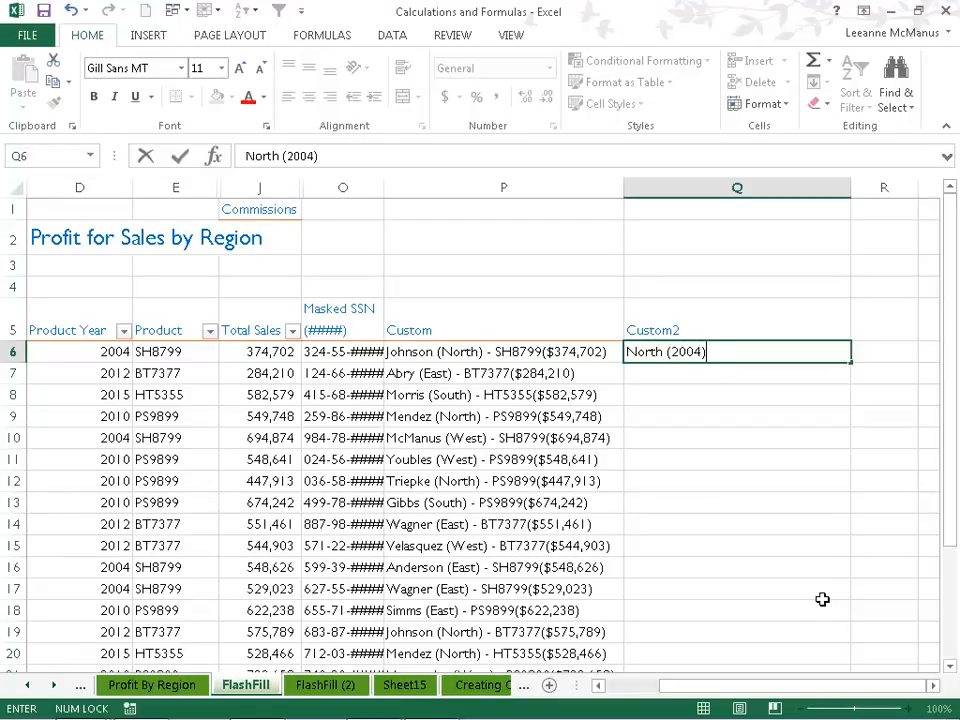
key(ctrl+b)
text(SH8)
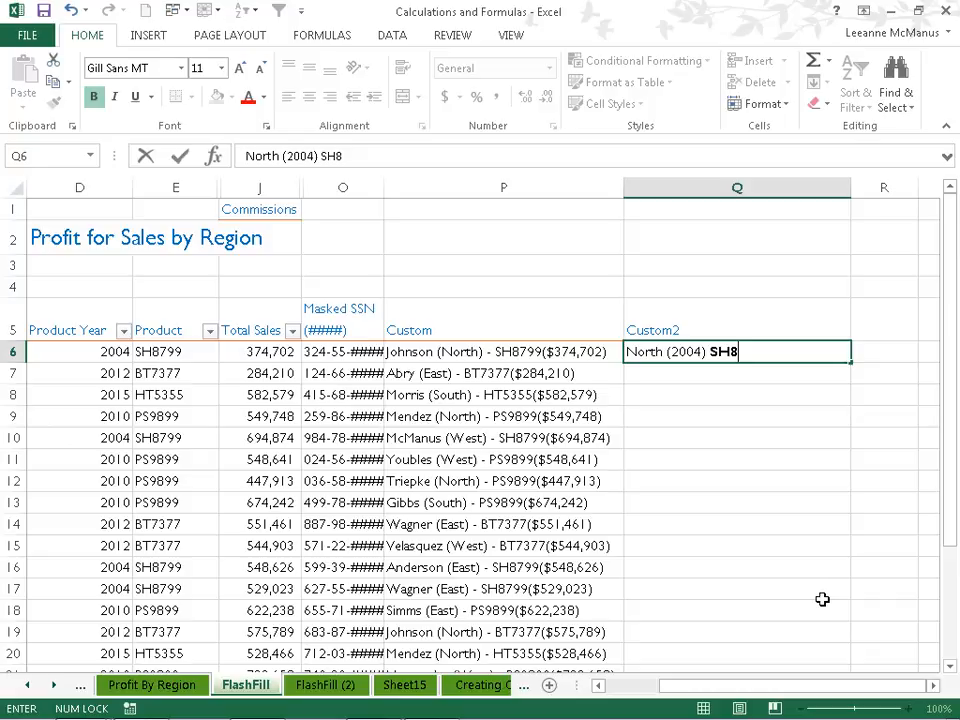
key(Return)
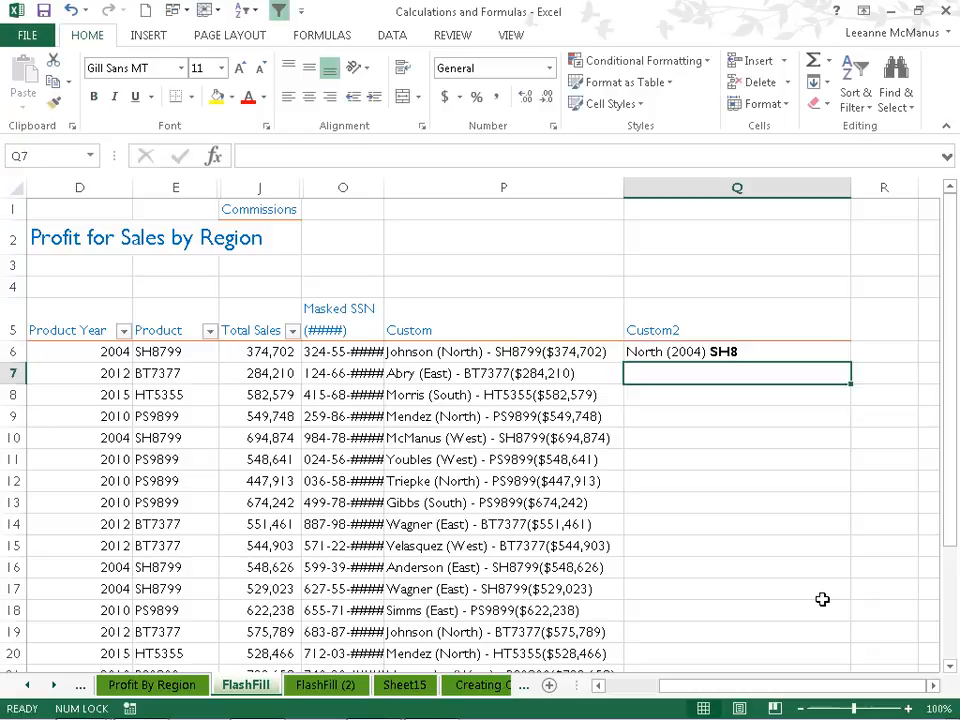
- Start the second Custom2 entry in Q7 with "North (2012" to preview the Flash Fill suggestion, and discard the entry
scroll(534, 520, left, 3)
drag(654, 686, 733, 683)
text(N)
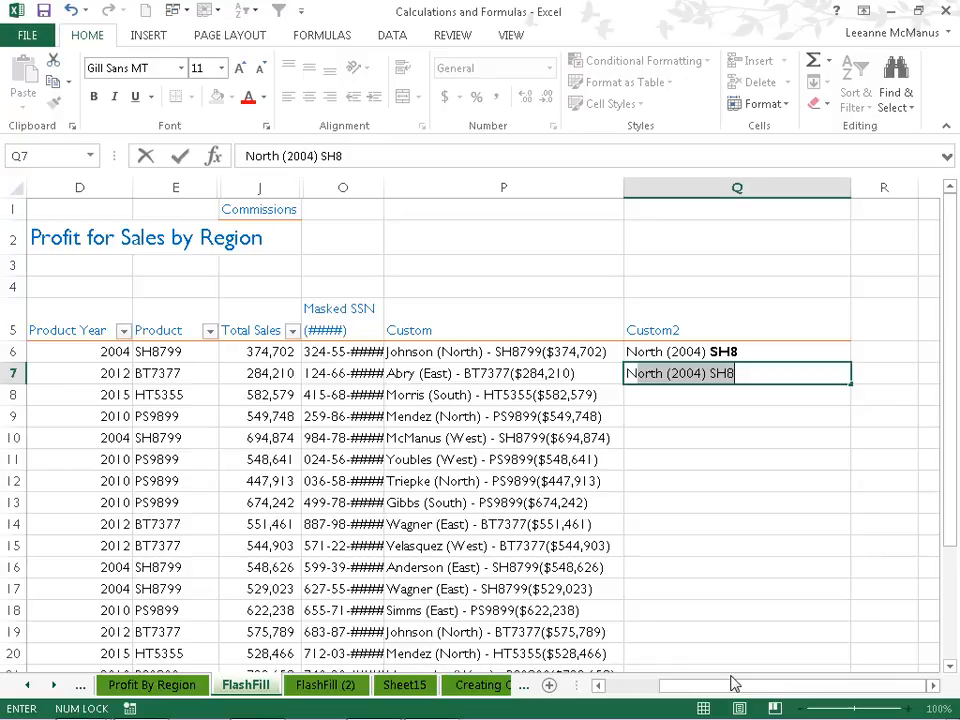
text(orth (2012))
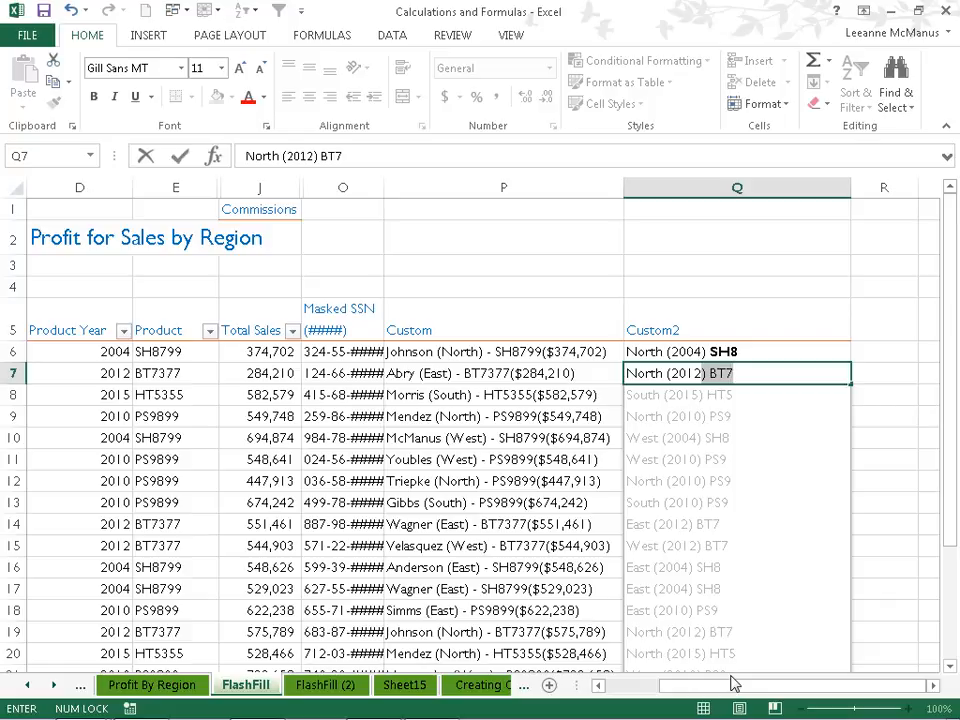
drag(953, 439, 953, 480)
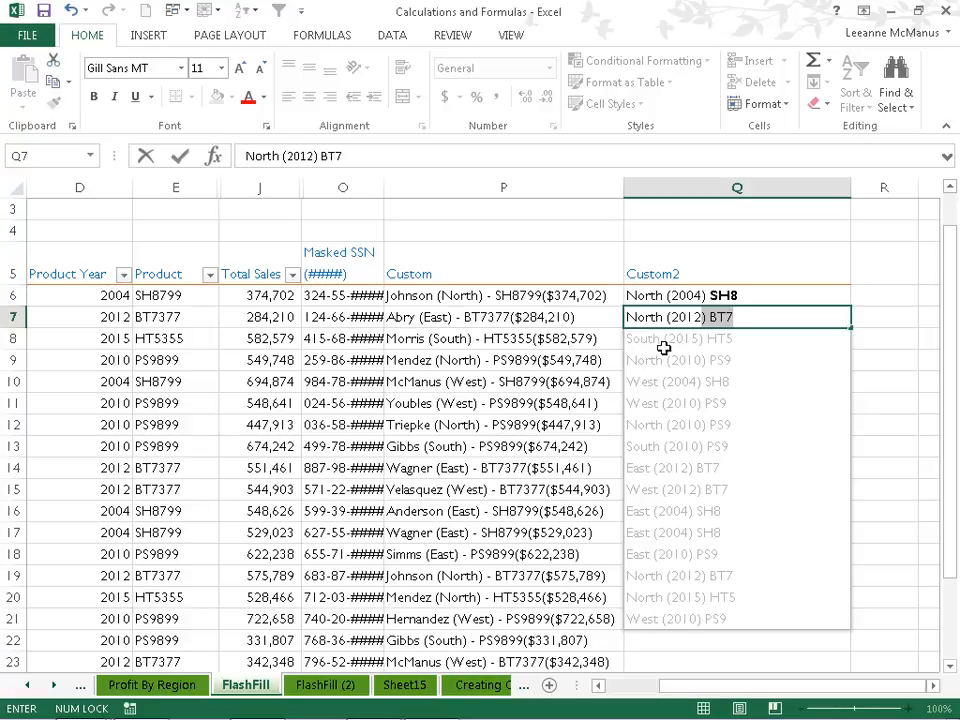
drag(677, 684, 606, 703)
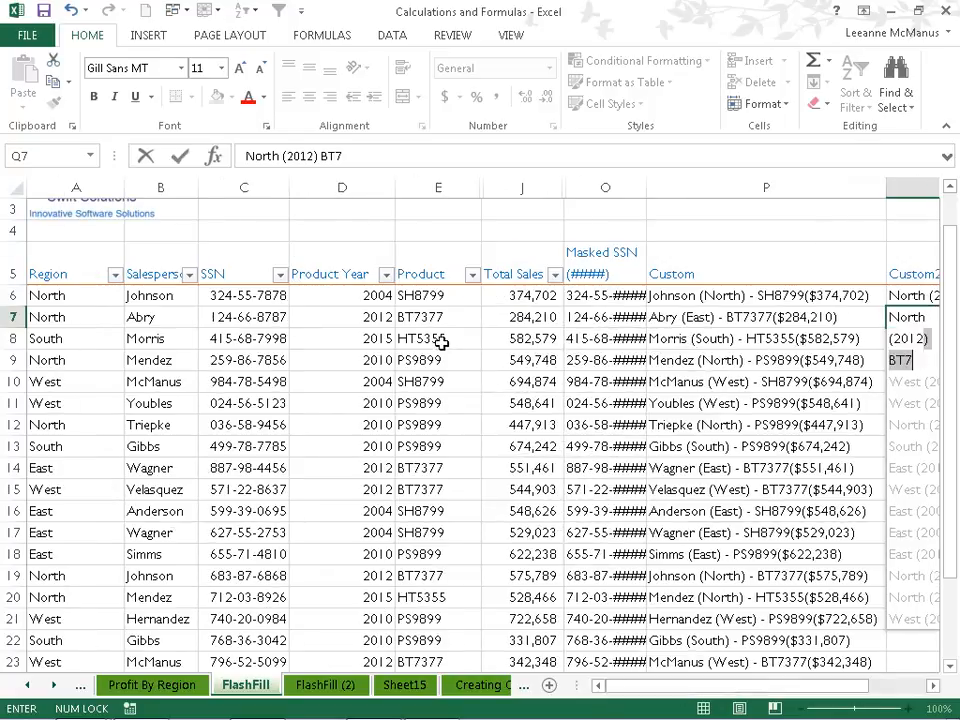
drag(805, 686, 863, 665)
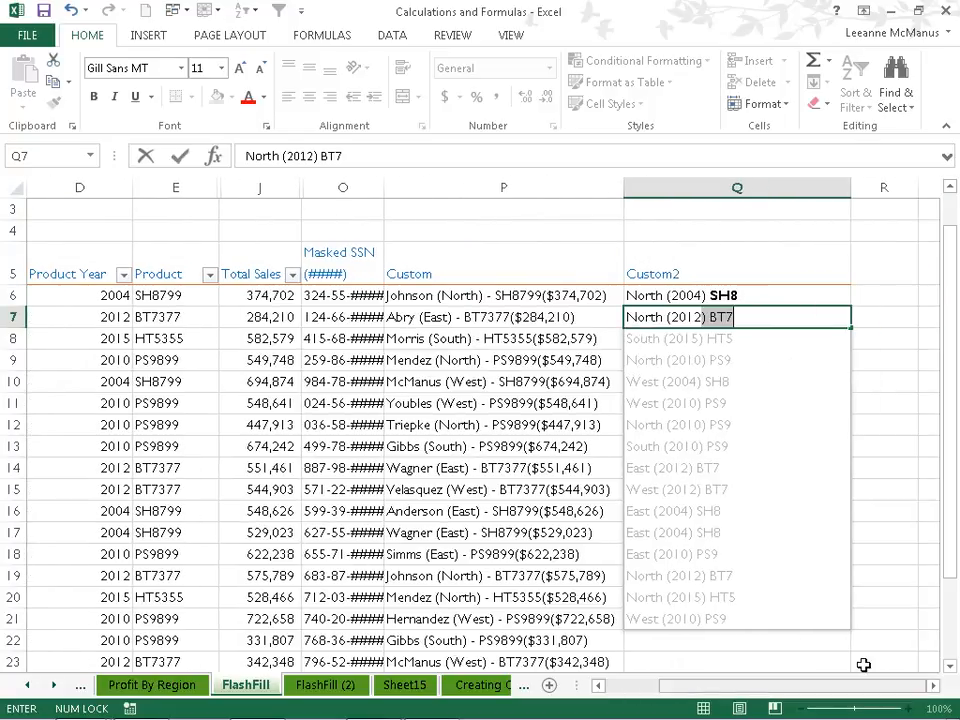
click(947, 412)
key(Escape)
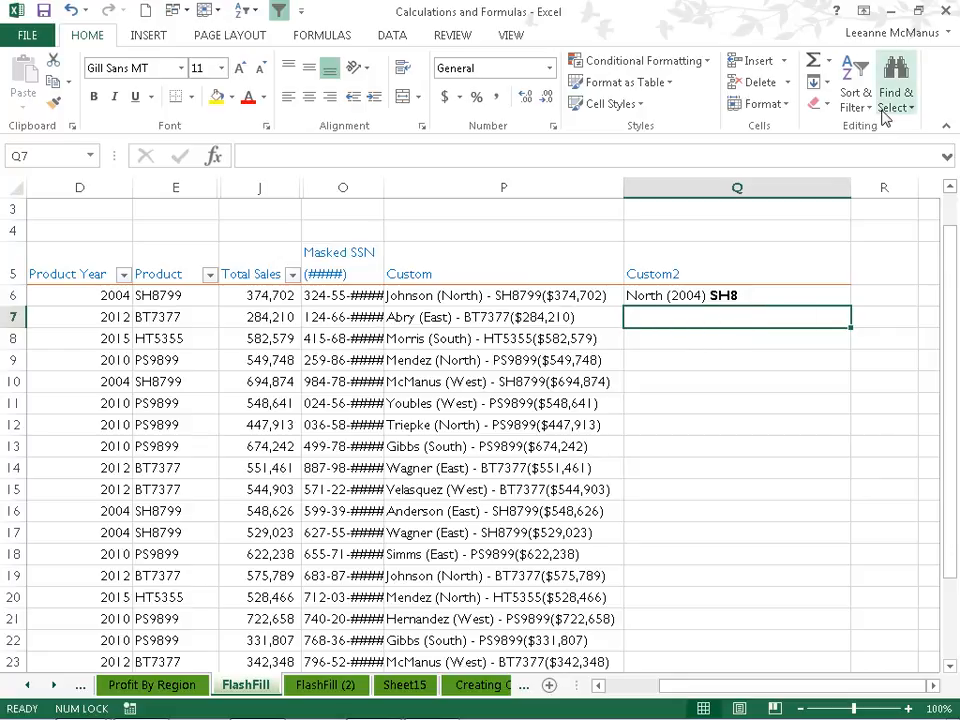
- Fill the Custom2 column from Q7 down with the Flash Fill command and compare the formatting of Q6 and Q7
click(826, 86)
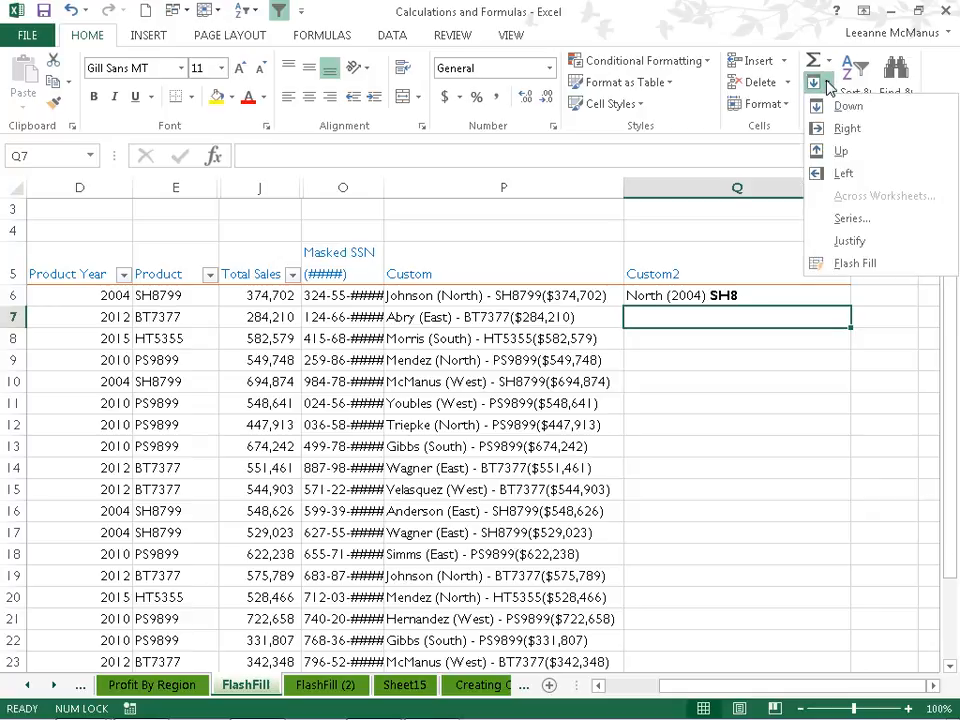
click(857, 266)
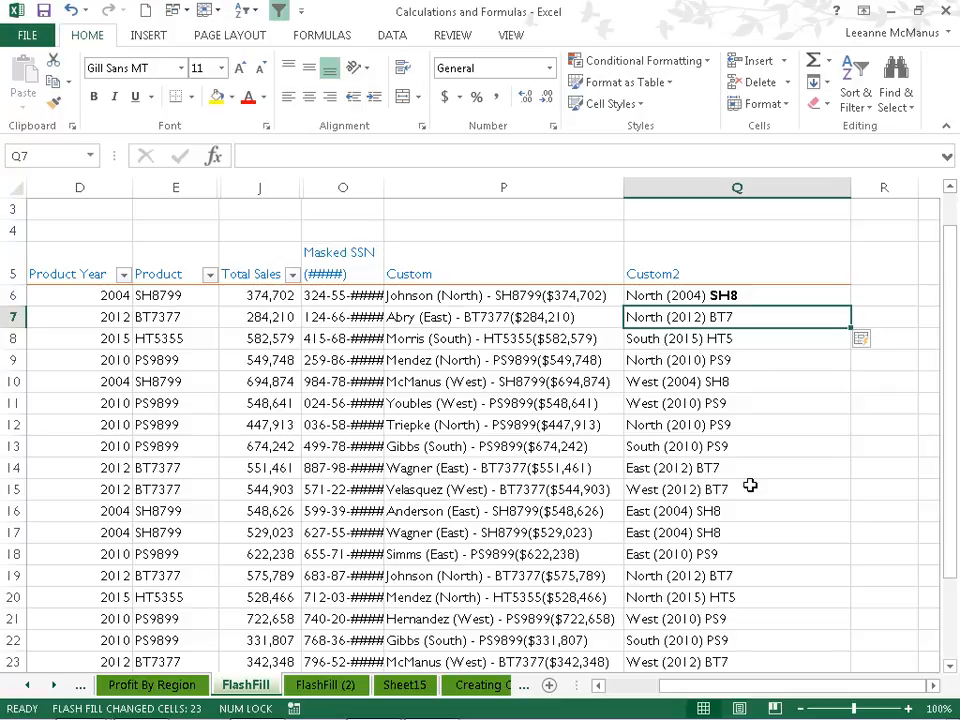
click(392, 36)
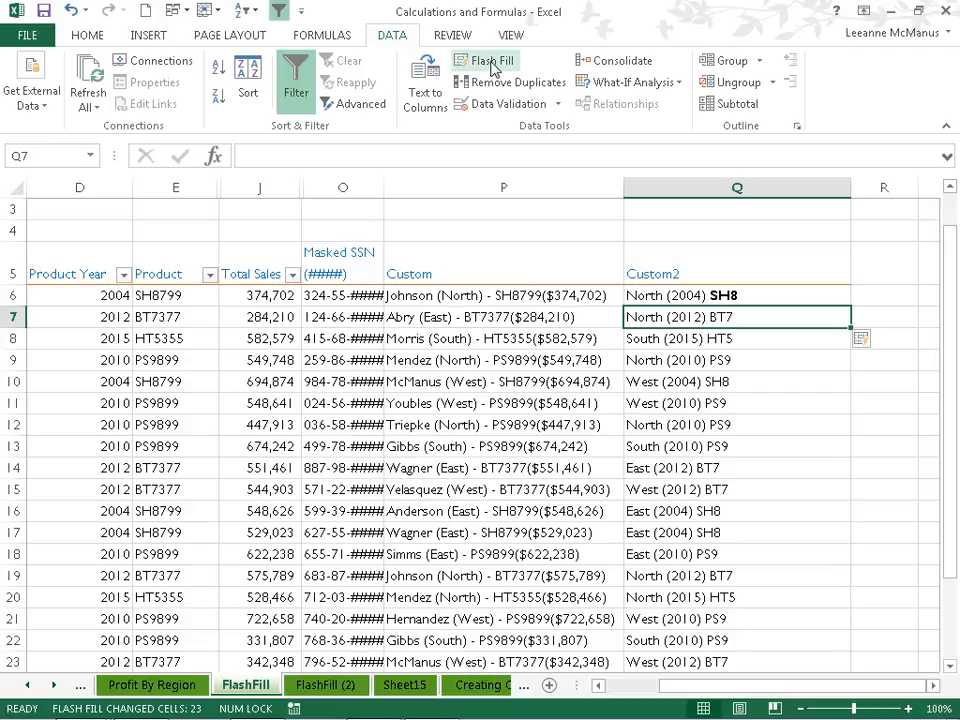
click(90, 38)
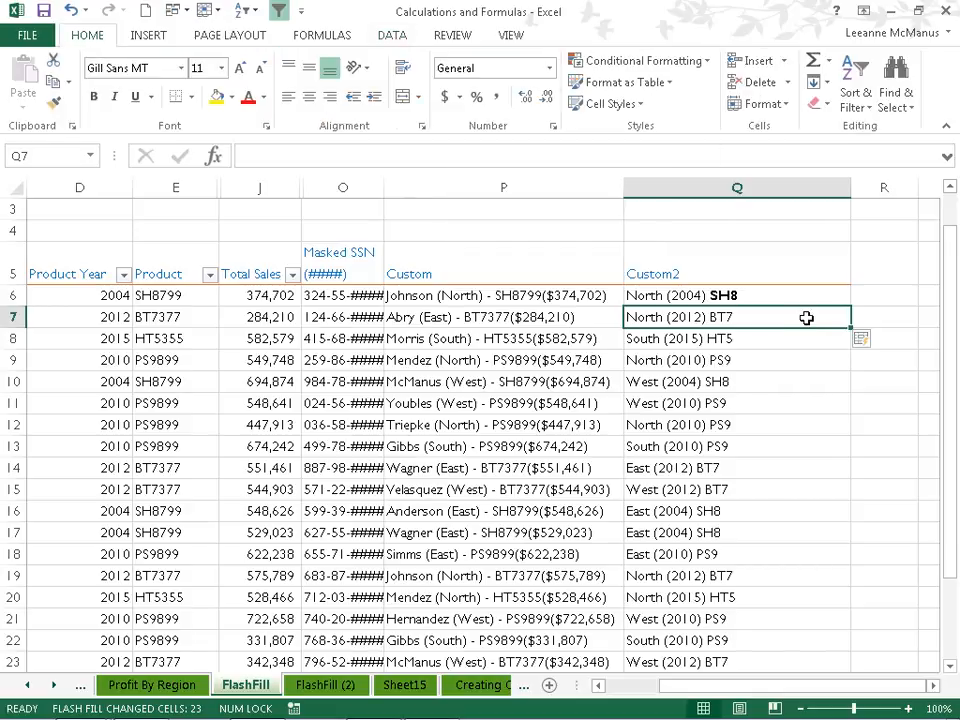
click(782, 357)
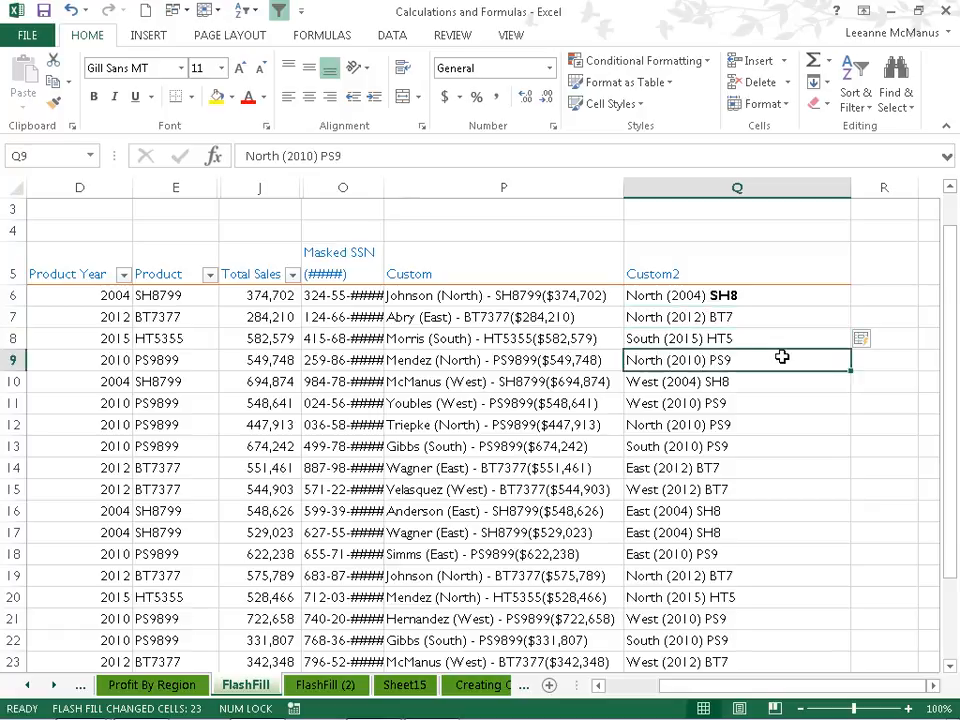
click(714, 297)
click(716, 317)
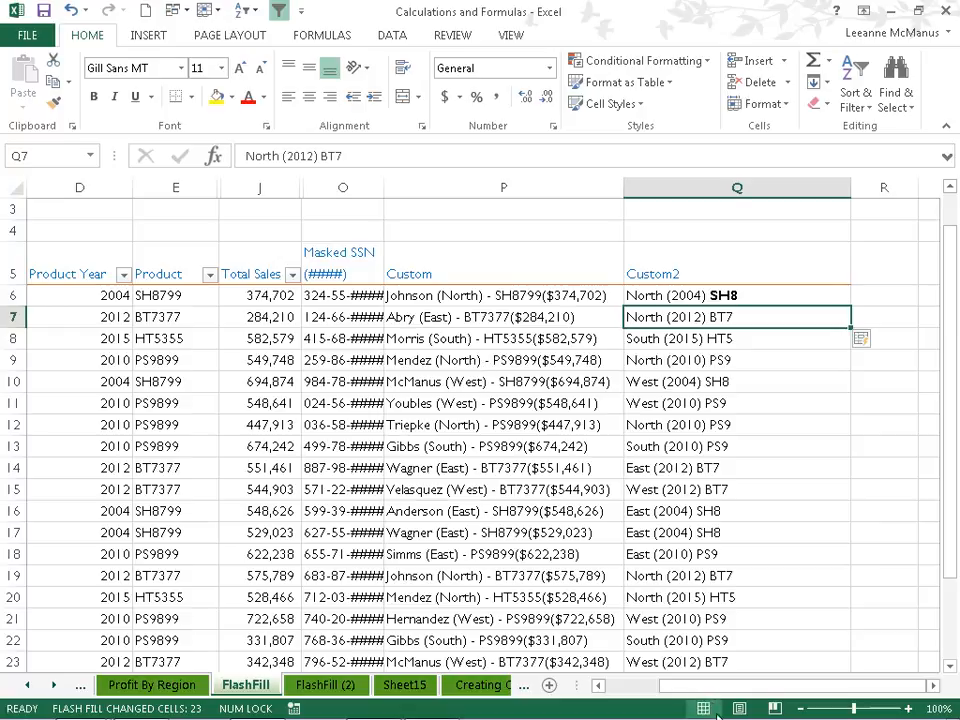
- Insert a blank column before the Product Year column
drag(671, 686, 513, 690)
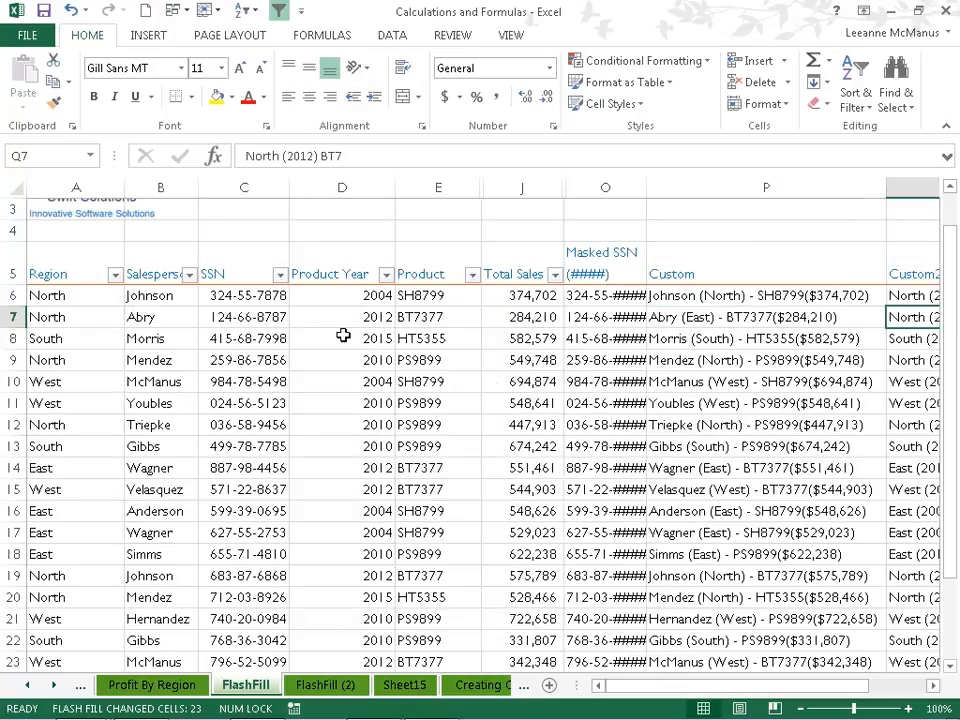
click(341, 188)
right_click(341, 188)
click(386, 320)
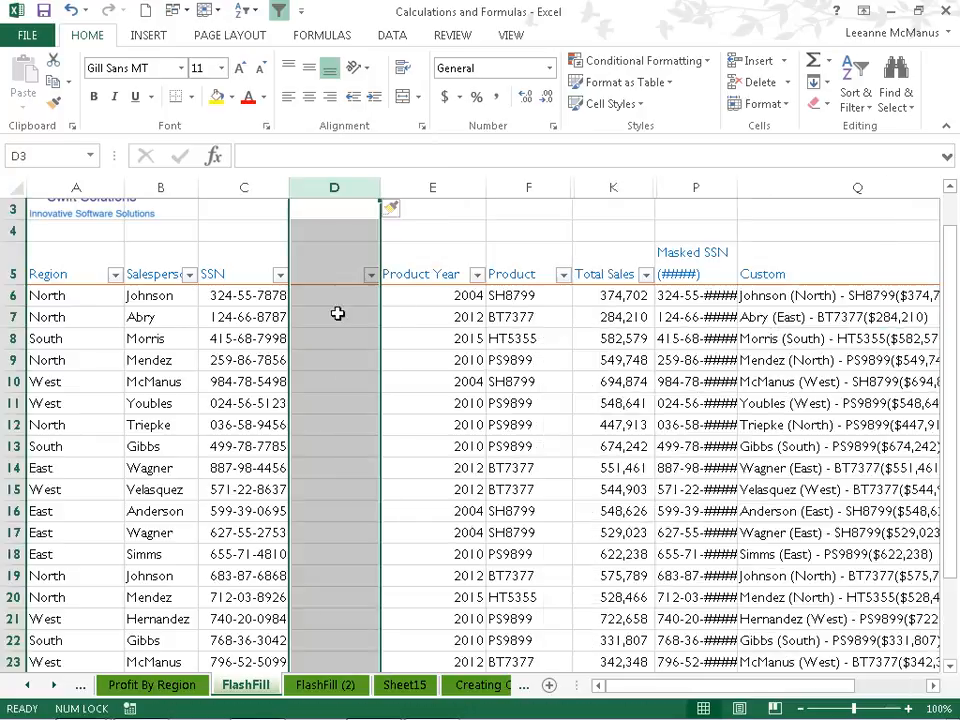
- Enter "Name" as the header of the blank column in D5
click(315, 272)
text(Name)
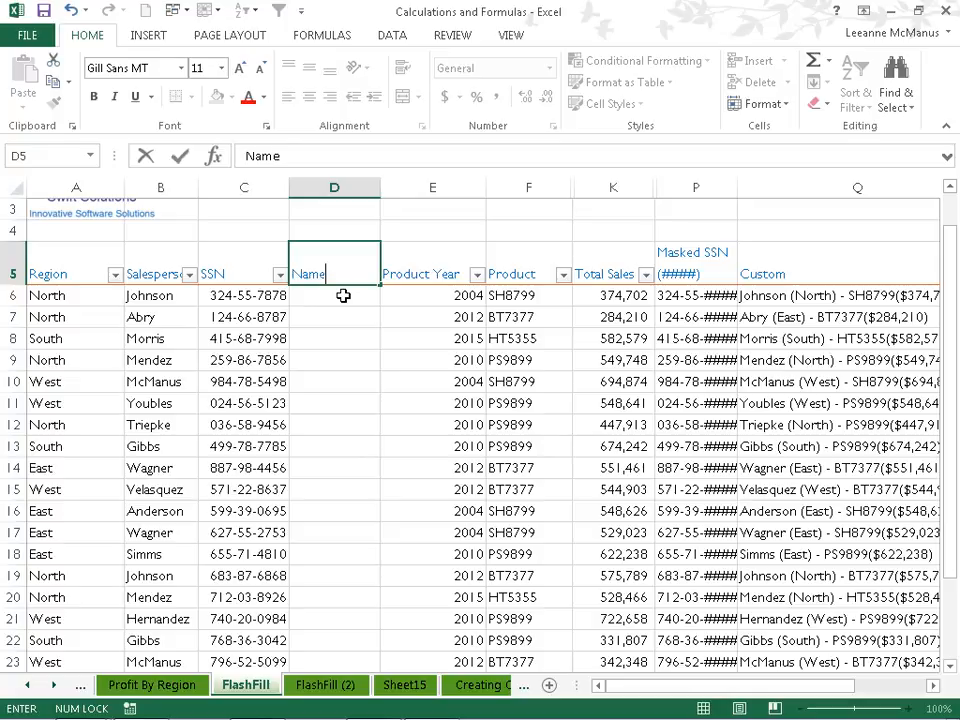
key(Return)
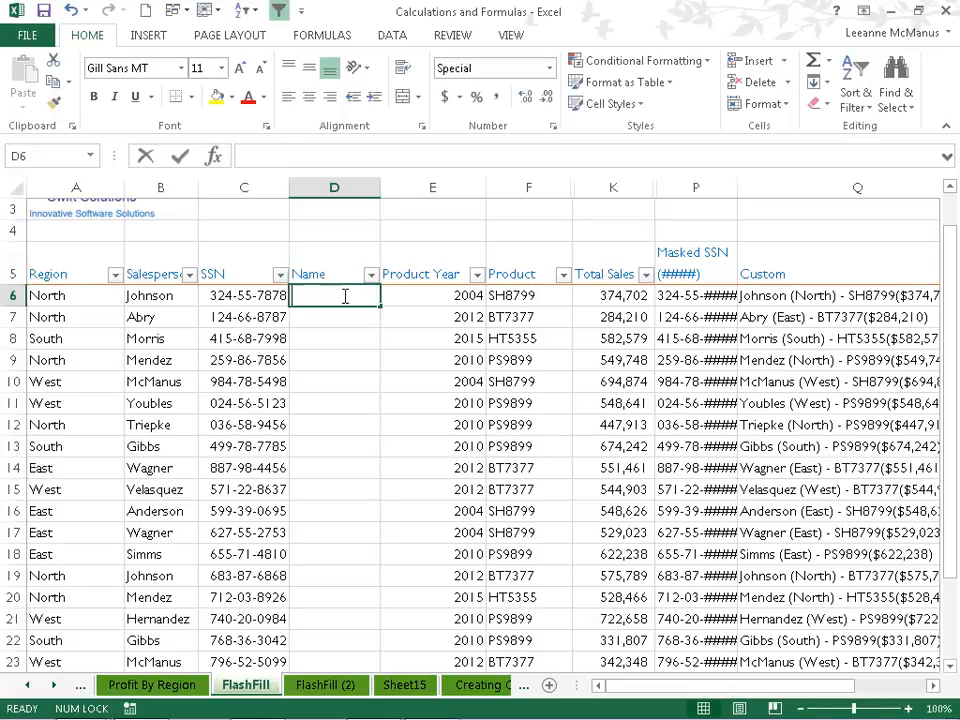
- Enter full names for the first two salespeople in D6 and D7, adding a first name to each listed surname
text(Shelby Johnson)
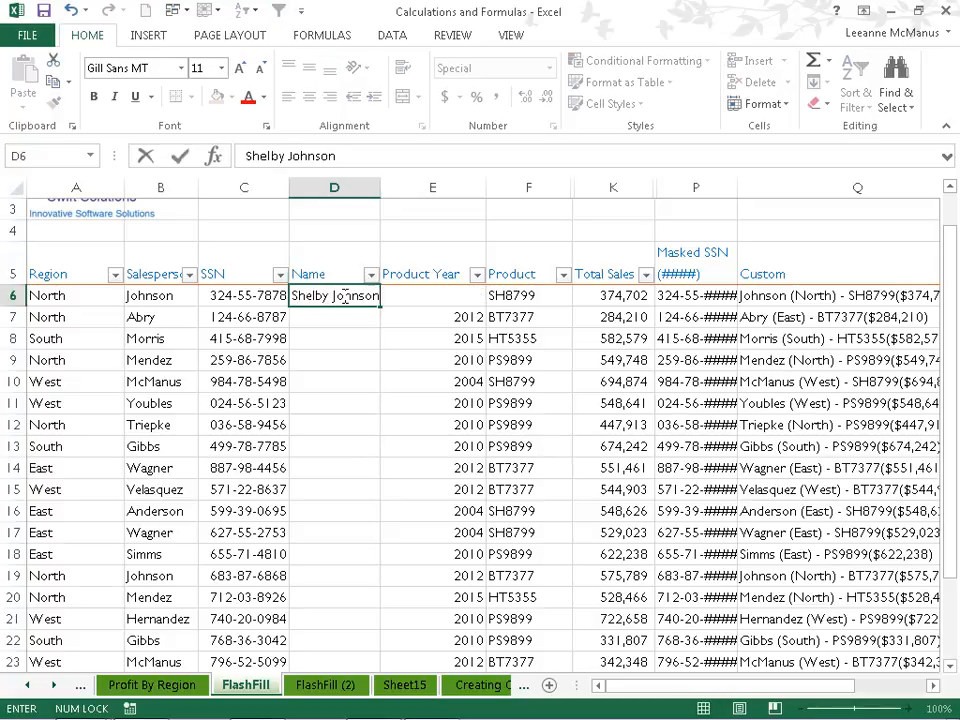
key(Return)
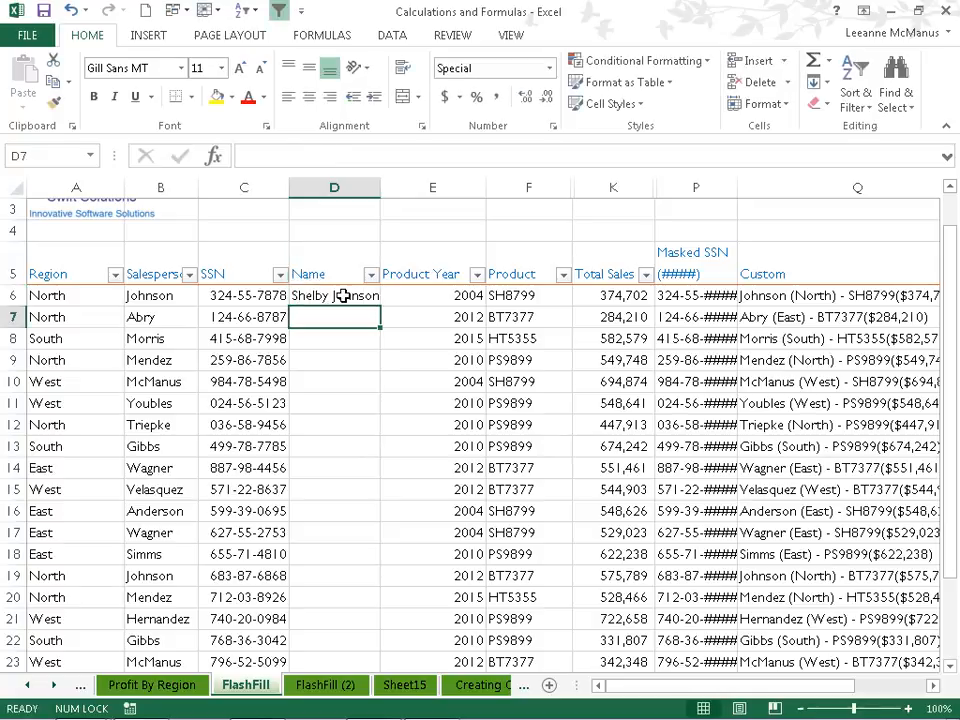
text(Lind)
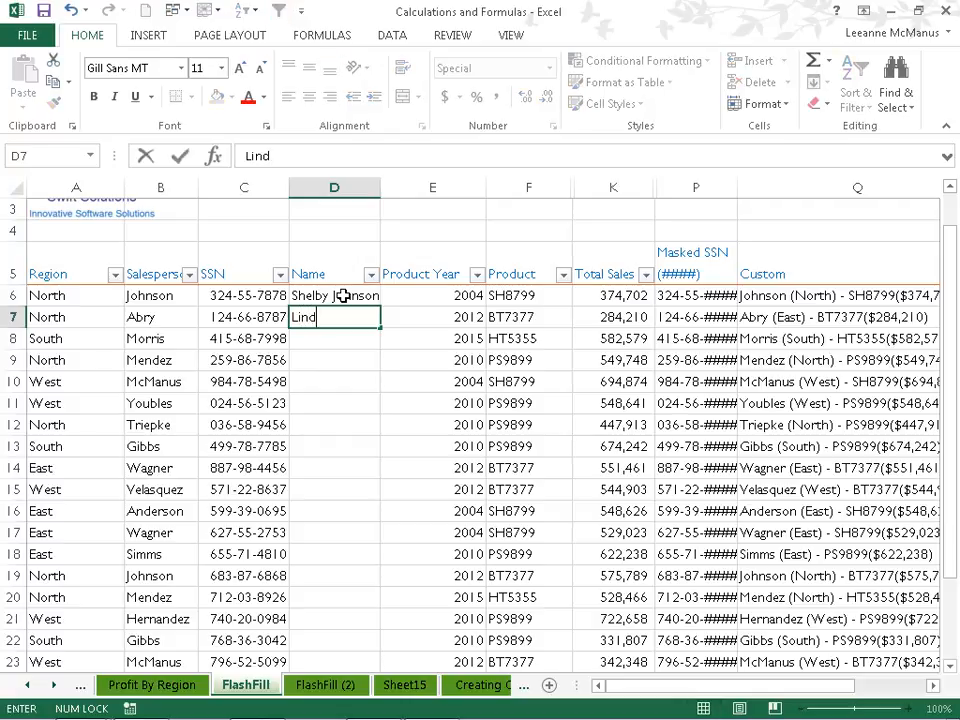
text(sey Abry)
key(Return)
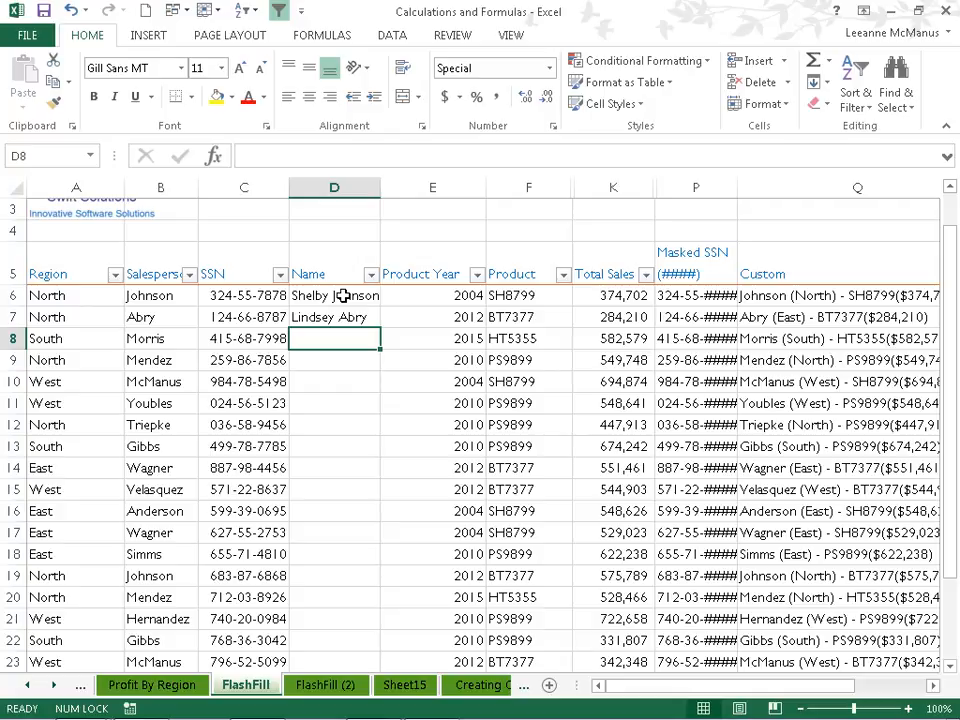
- Enter the third salesperson's full name in D8, adding a first name to the listed surname
text(S)
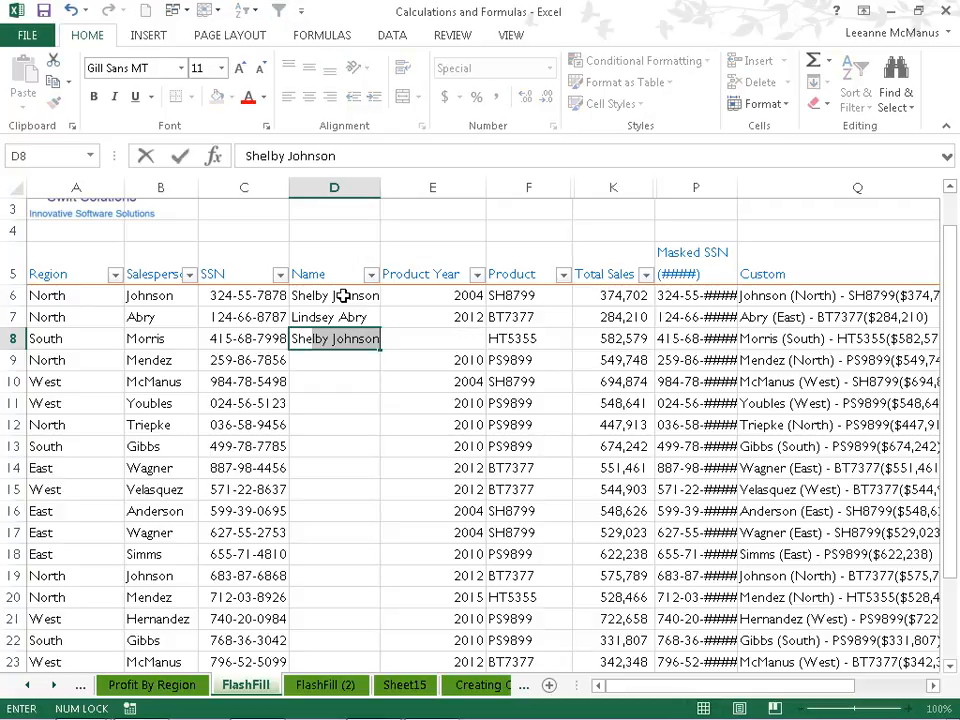
text(helly nm)
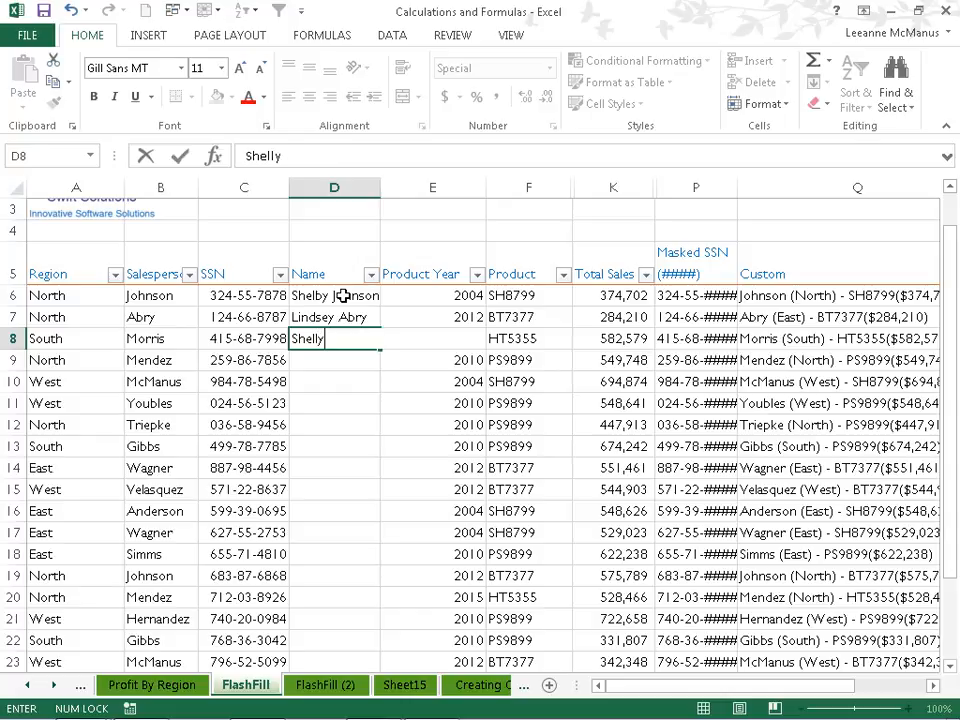
key(BackSpace)
key(BackSpace)
text(nm)
key(BackSpace)
key(BackSpace)
text(Morris)
key(Return)
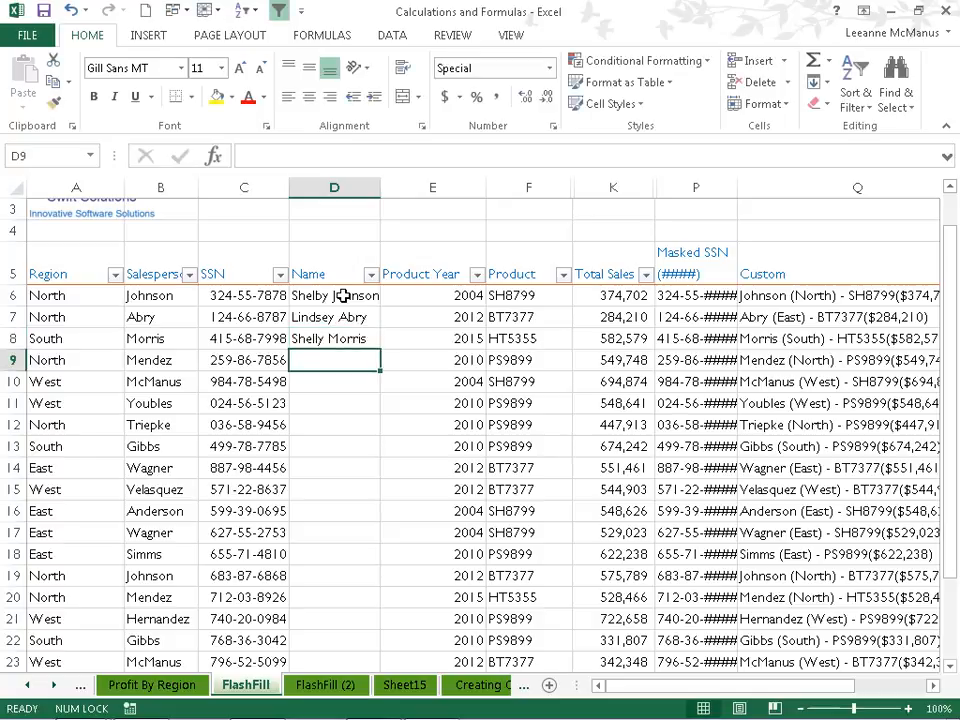
- Try to fill the Name column from D9 down with the Flash Fill command
click(818, 82)
click(848, 262)
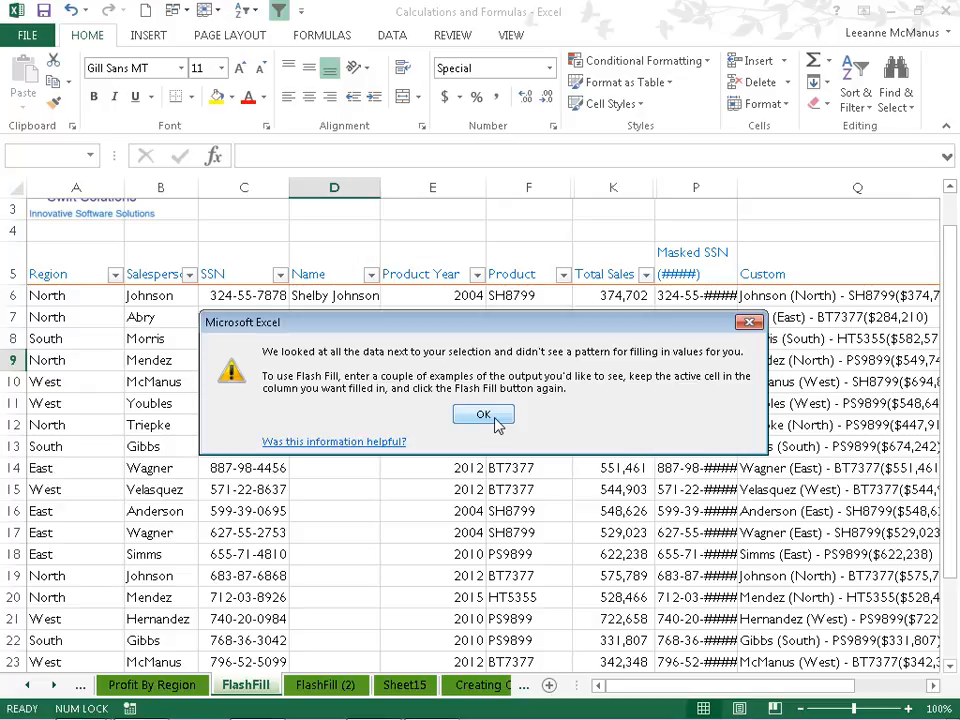
click(495, 418)
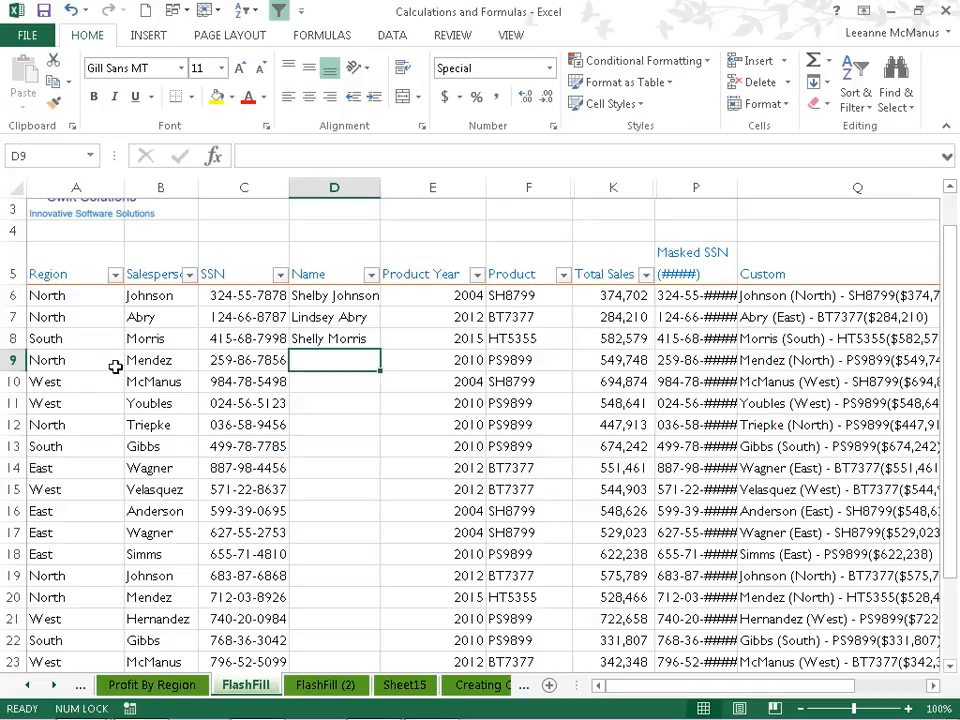
- Clear the three sample full names from D6:D8
click(348, 298)
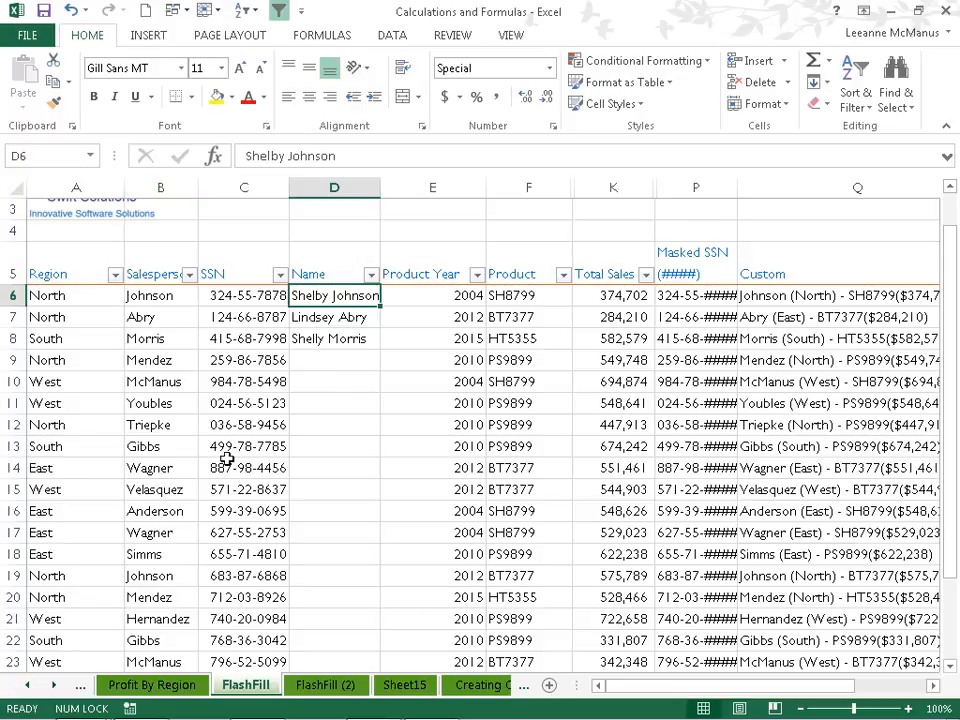
drag(354, 296, 351, 324)
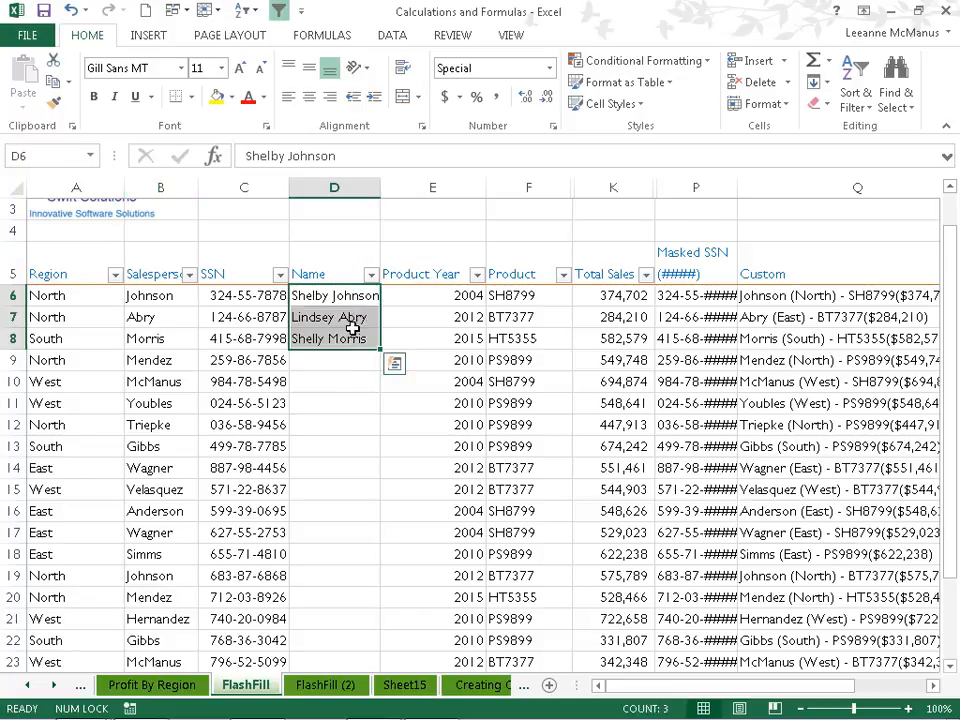
key(Delete)
- Enter region plus salesperson surname in D6 and D7, and accept the Flash Fill suggestion for the rest of the Name column
key(Left)
key(Left)
key(Left)
key(Right)
key(Right)
key(Right)
text(N)
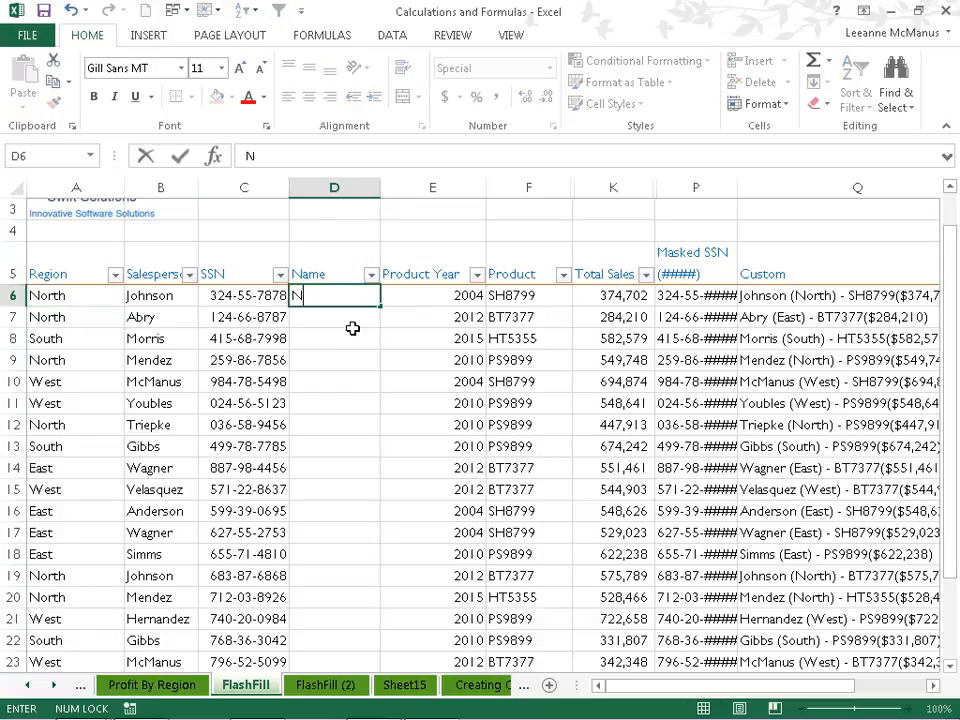
text(orth Johnson)
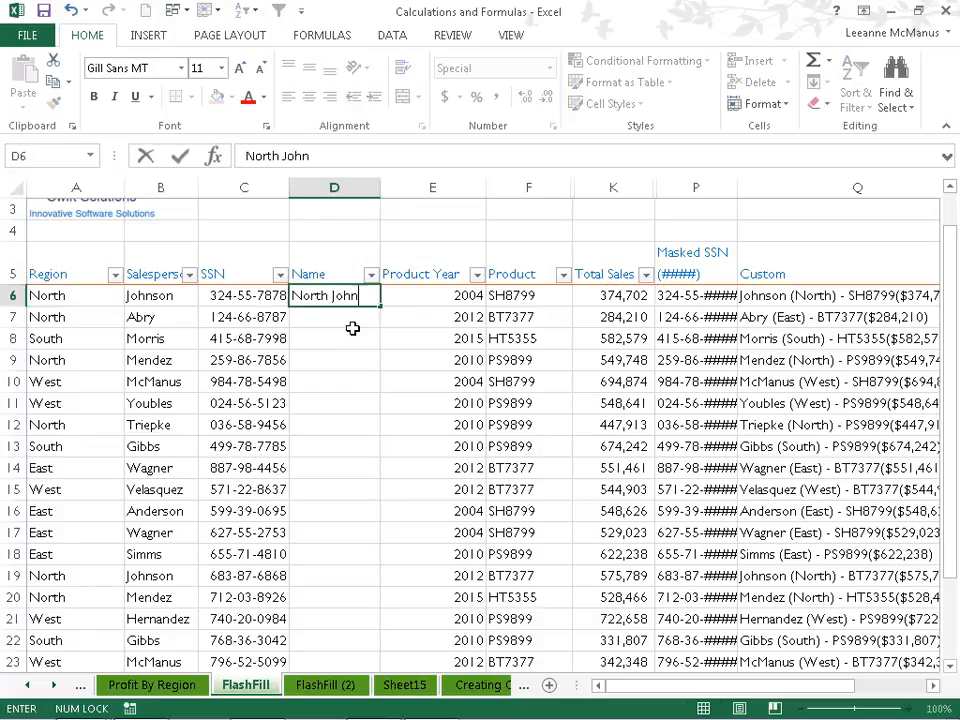
key(Return)
text(North Abry)
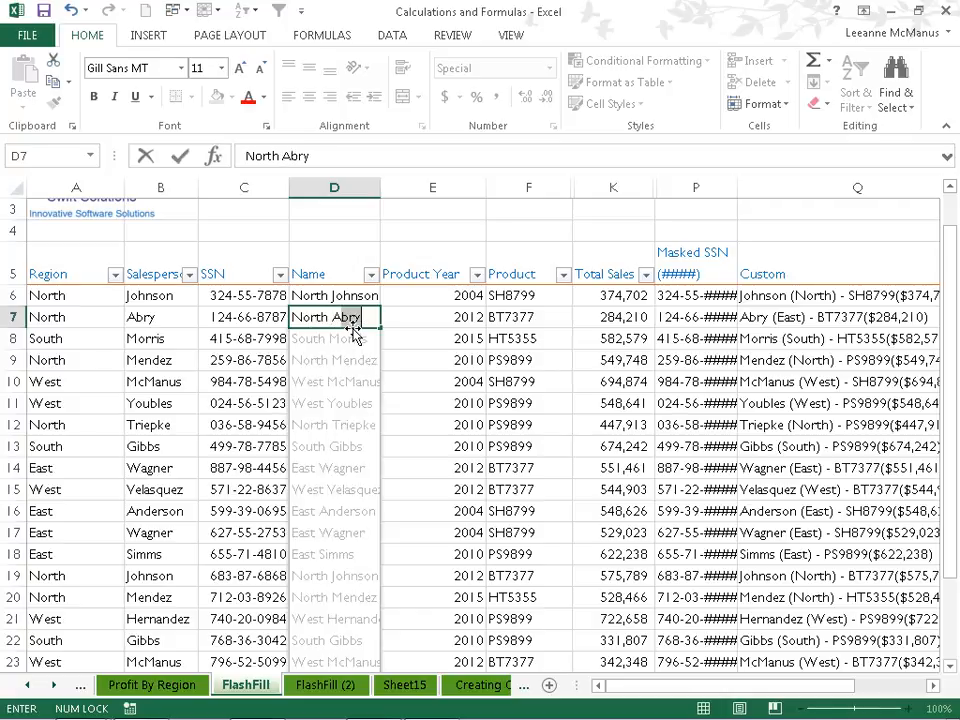
key(Return)
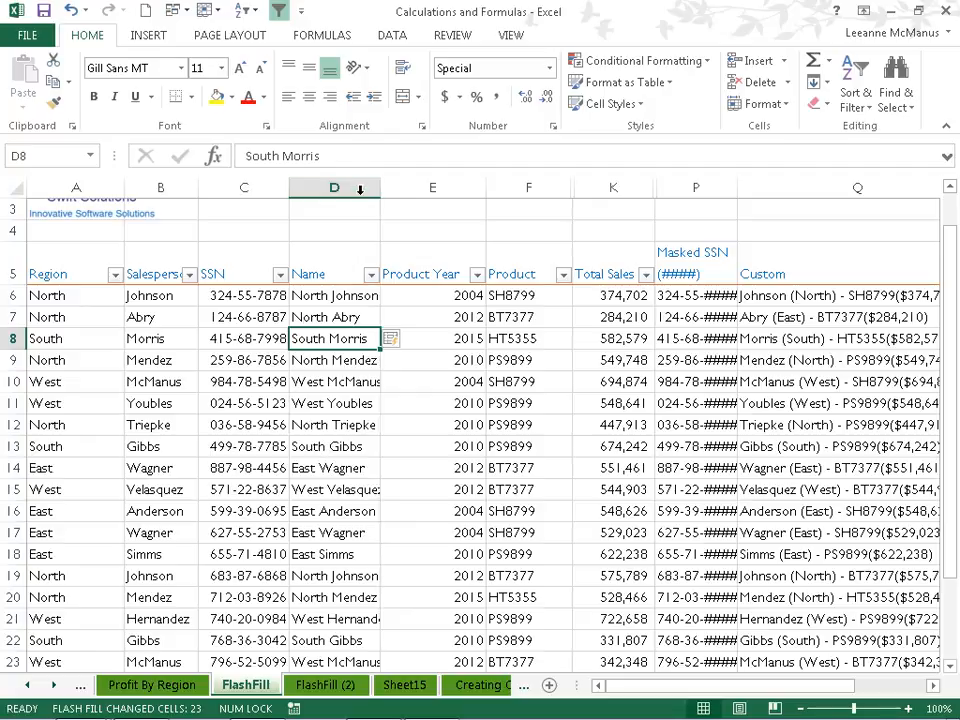
- Review the Flash Fill Options for the filled Name column and close them without choosing one
click(360, 422)
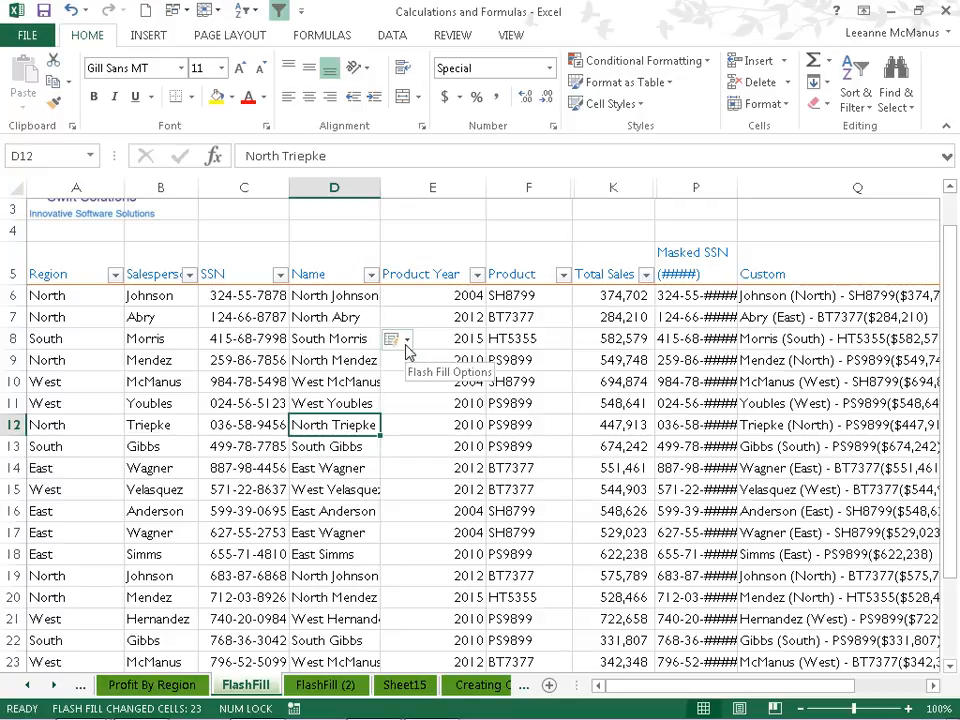
click(406, 341)
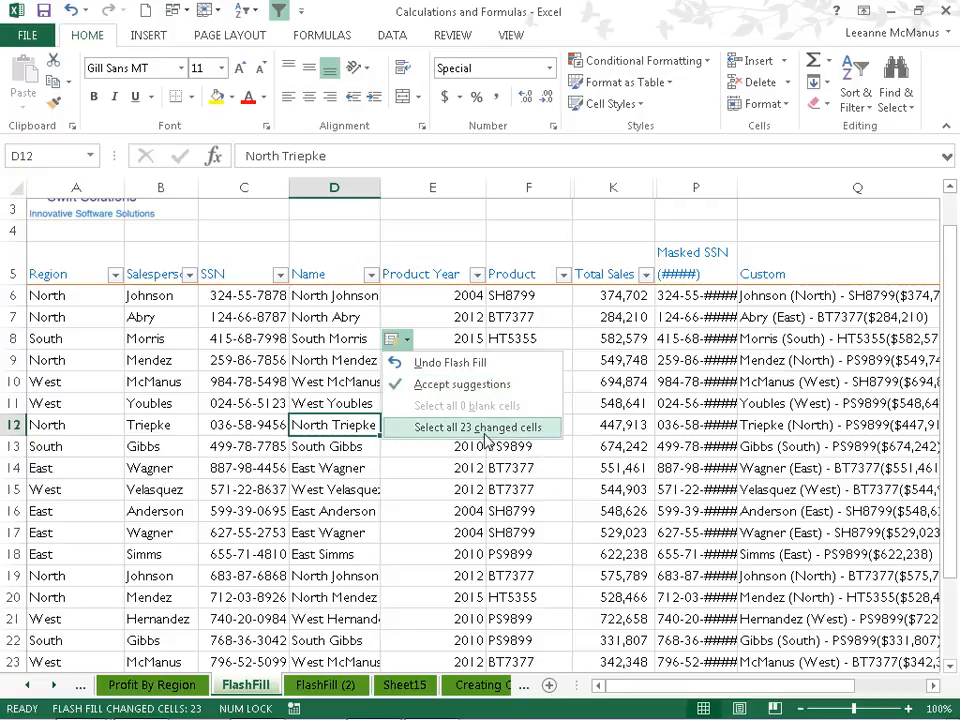
click(437, 315)
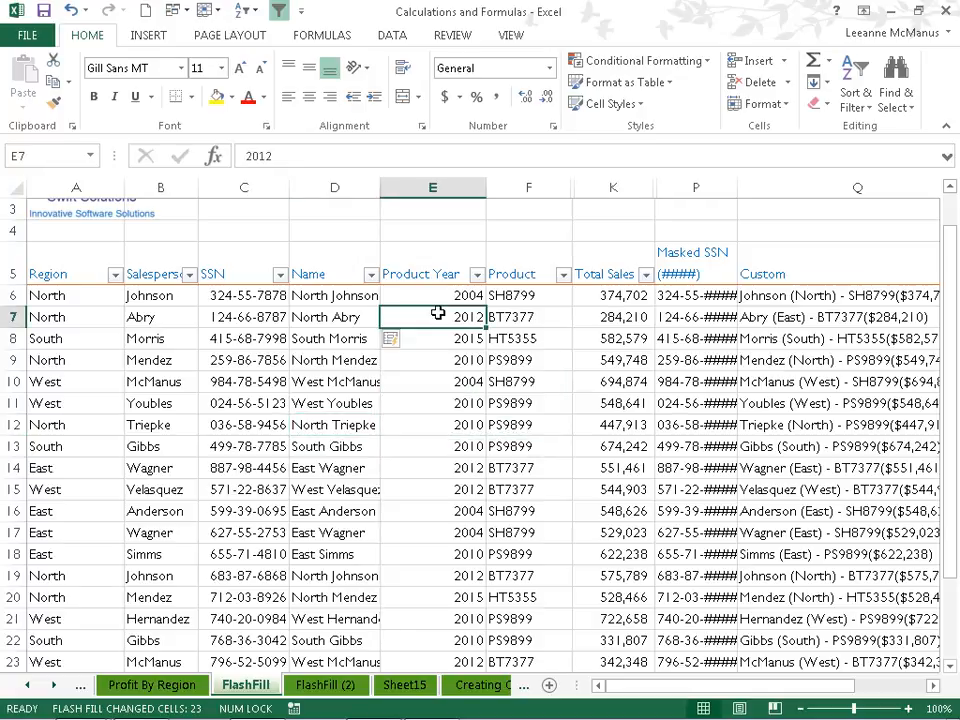